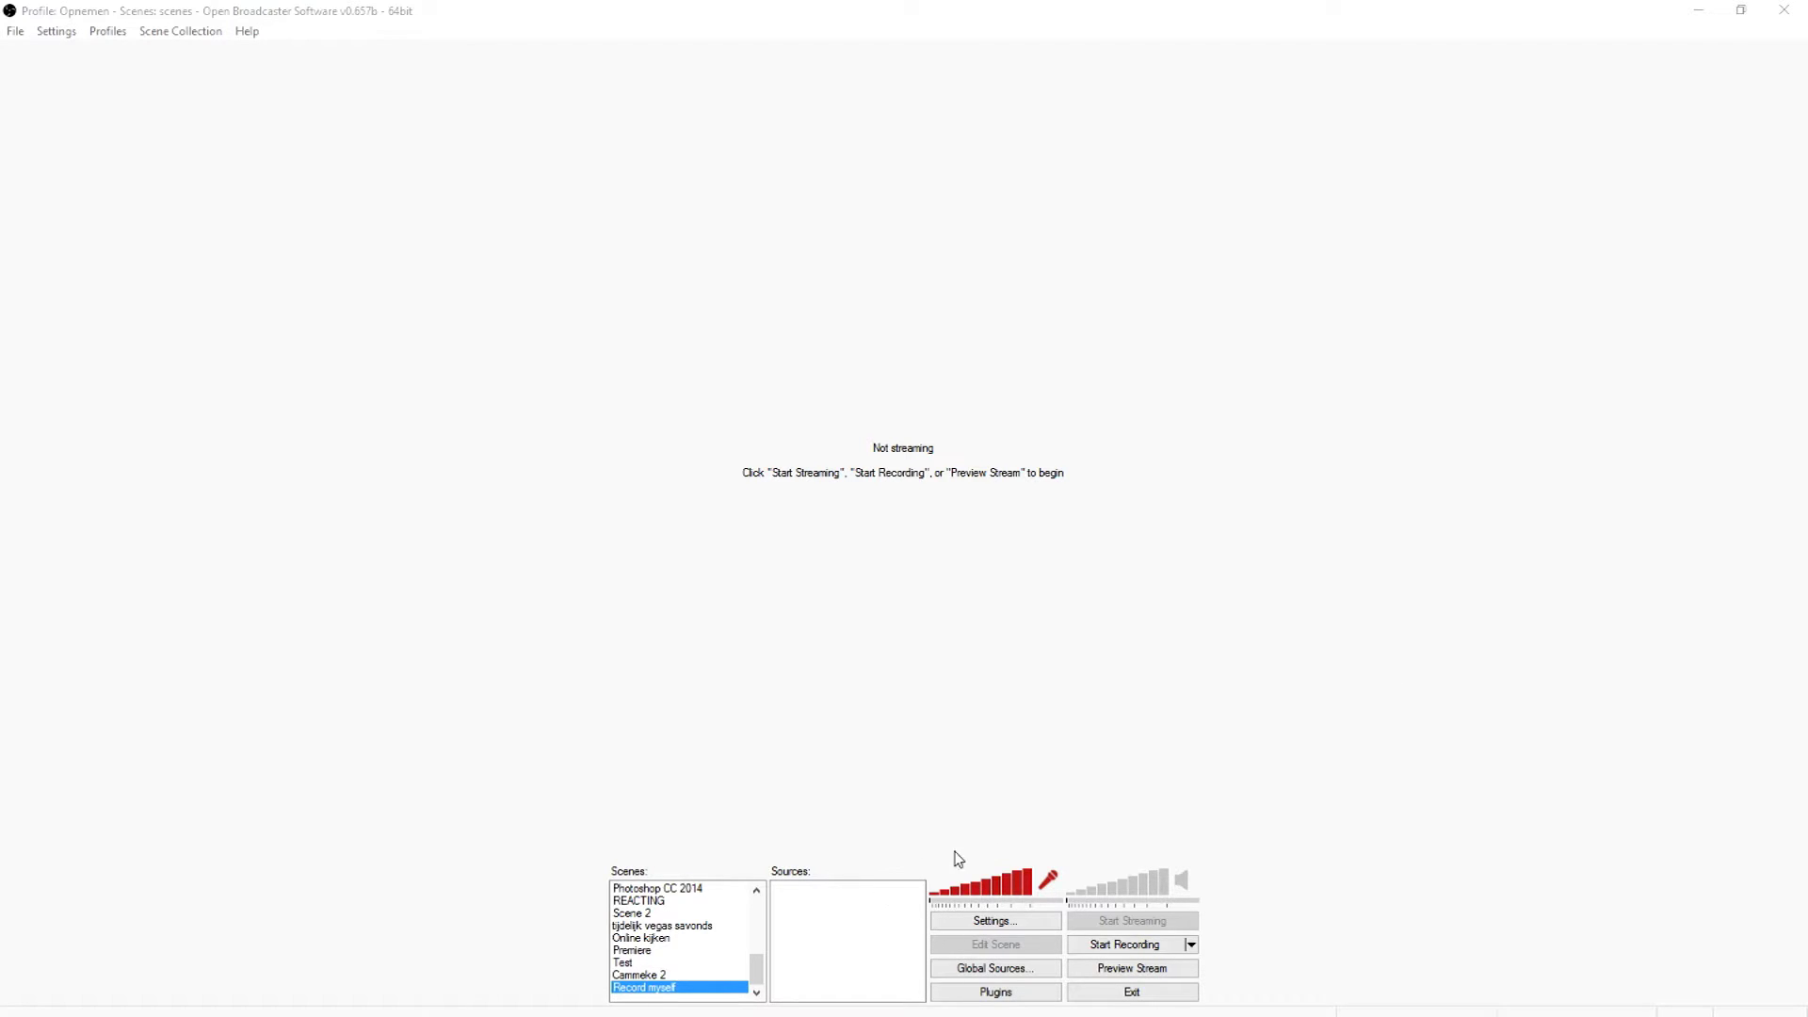
Step: Mute the microphone and start the stream preview so the empty scene shows as a black canvas
{"action": "left_click", "coordinate": [1046, 880]}
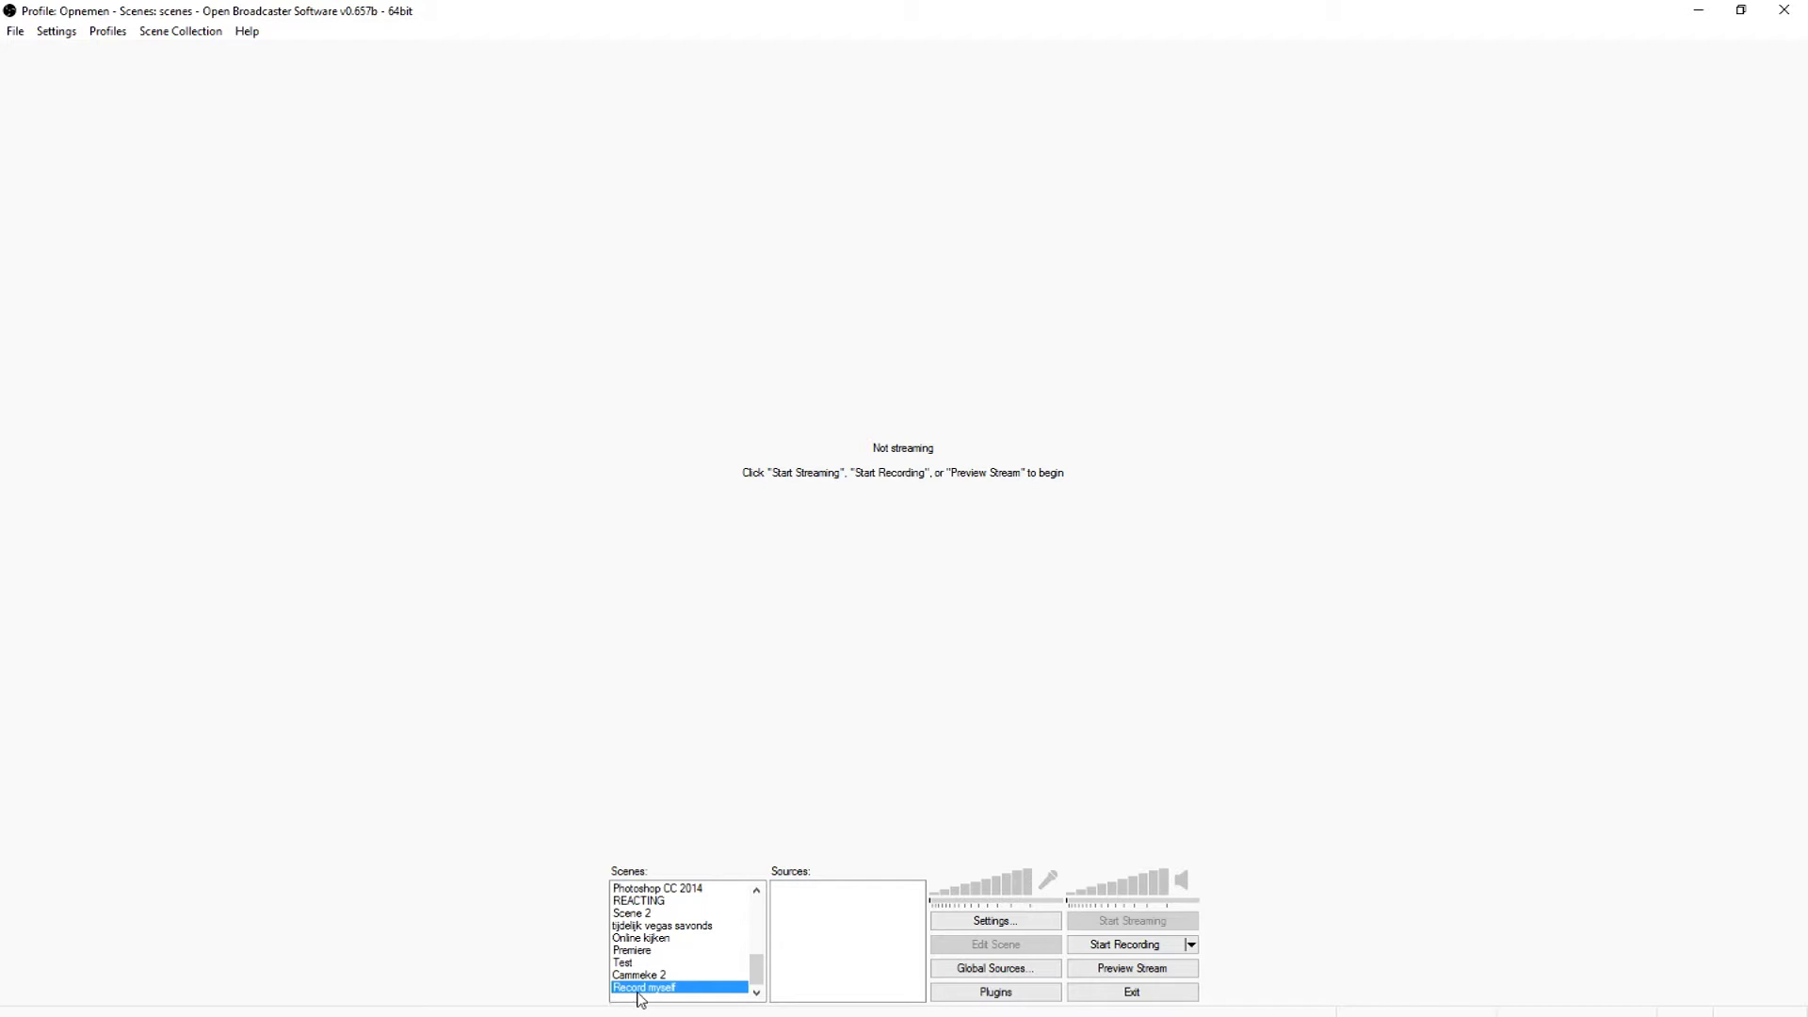
{"action": "left_click", "coordinate": [1125, 971]}
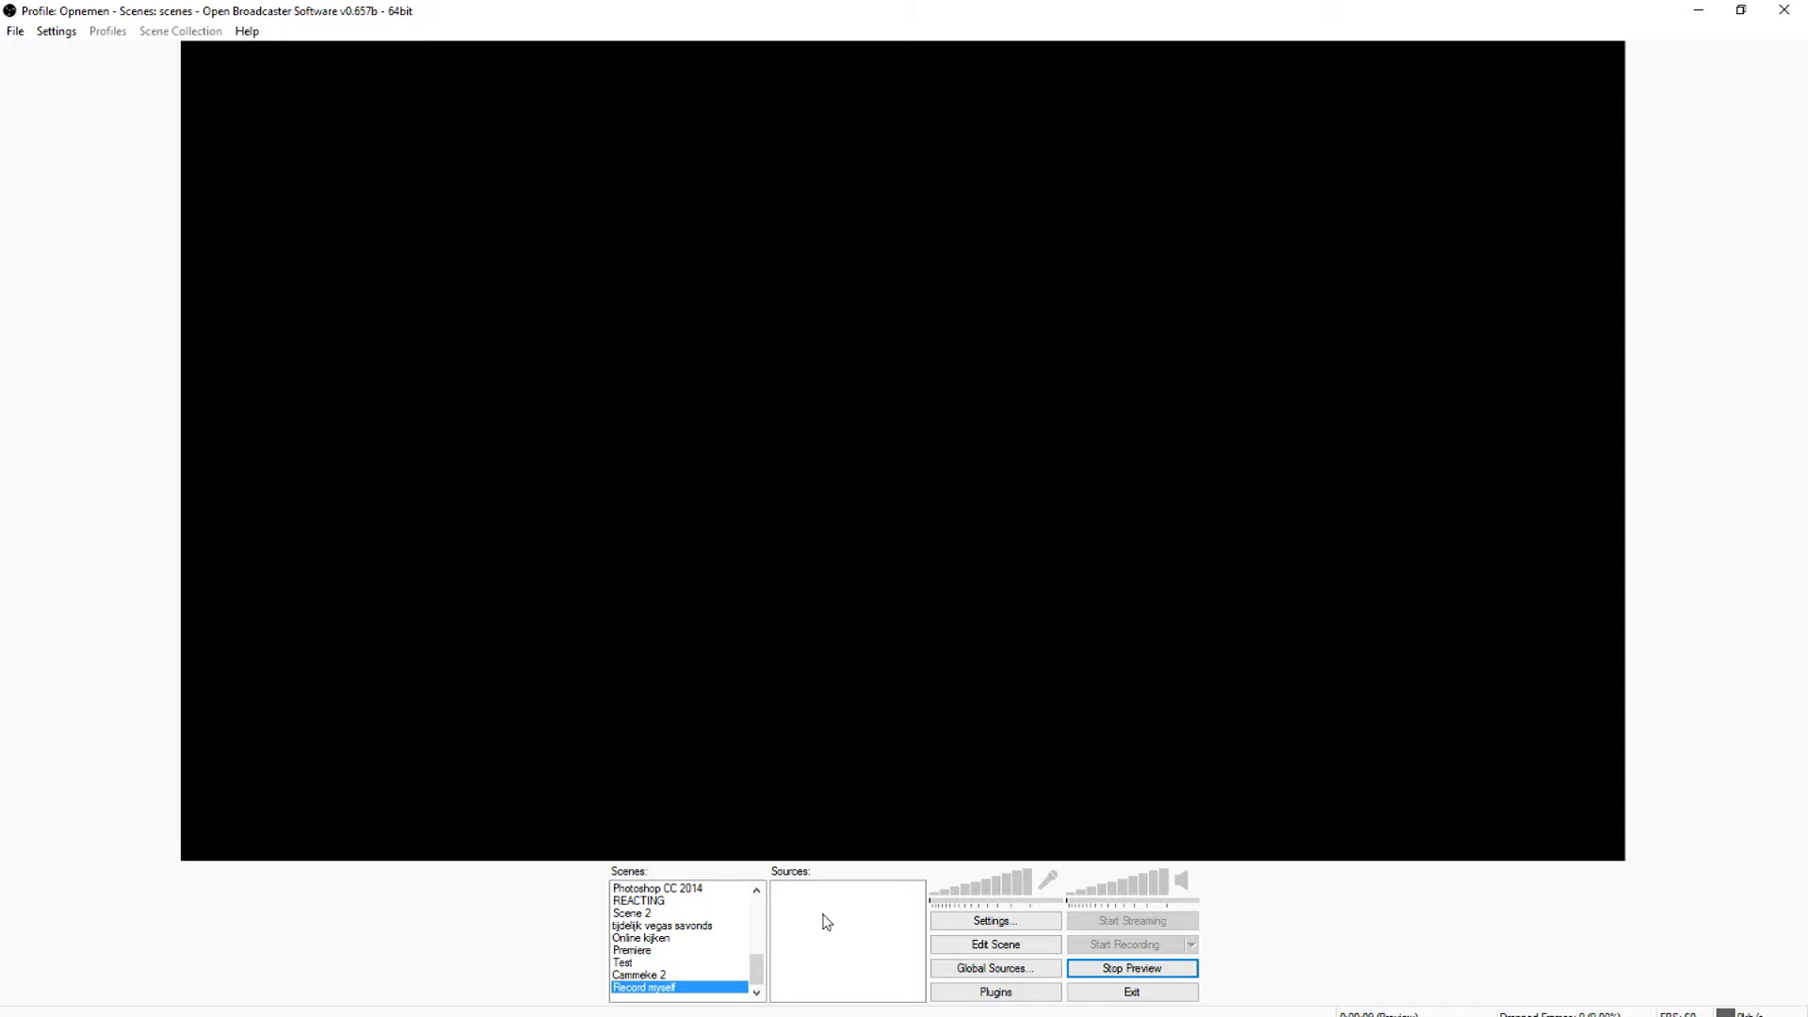
Step: Add a Video Capture Device source named 'Webcam' to the Record myself scene
{"action": "right_click", "coordinate": [826, 922]}
{"action": "mouse_move", "coordinate": [865, 928]}
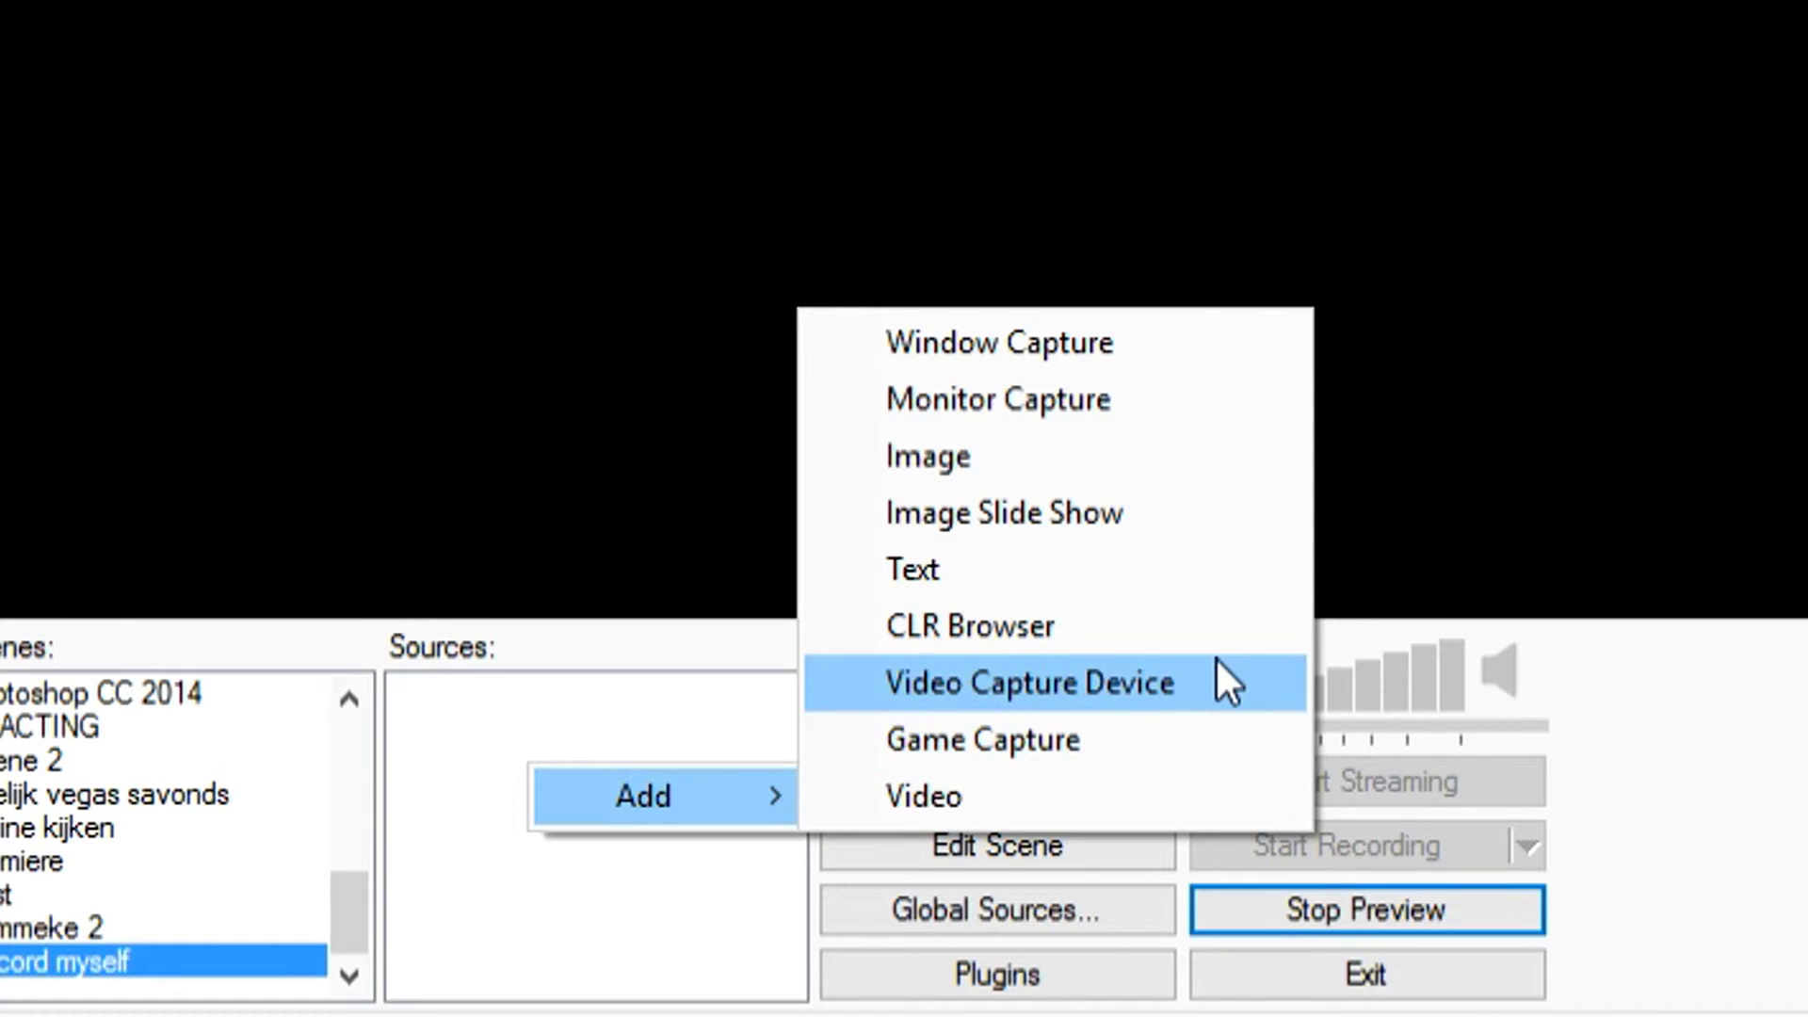
{"action": "left_click", "coordinate": [1079, 884]}
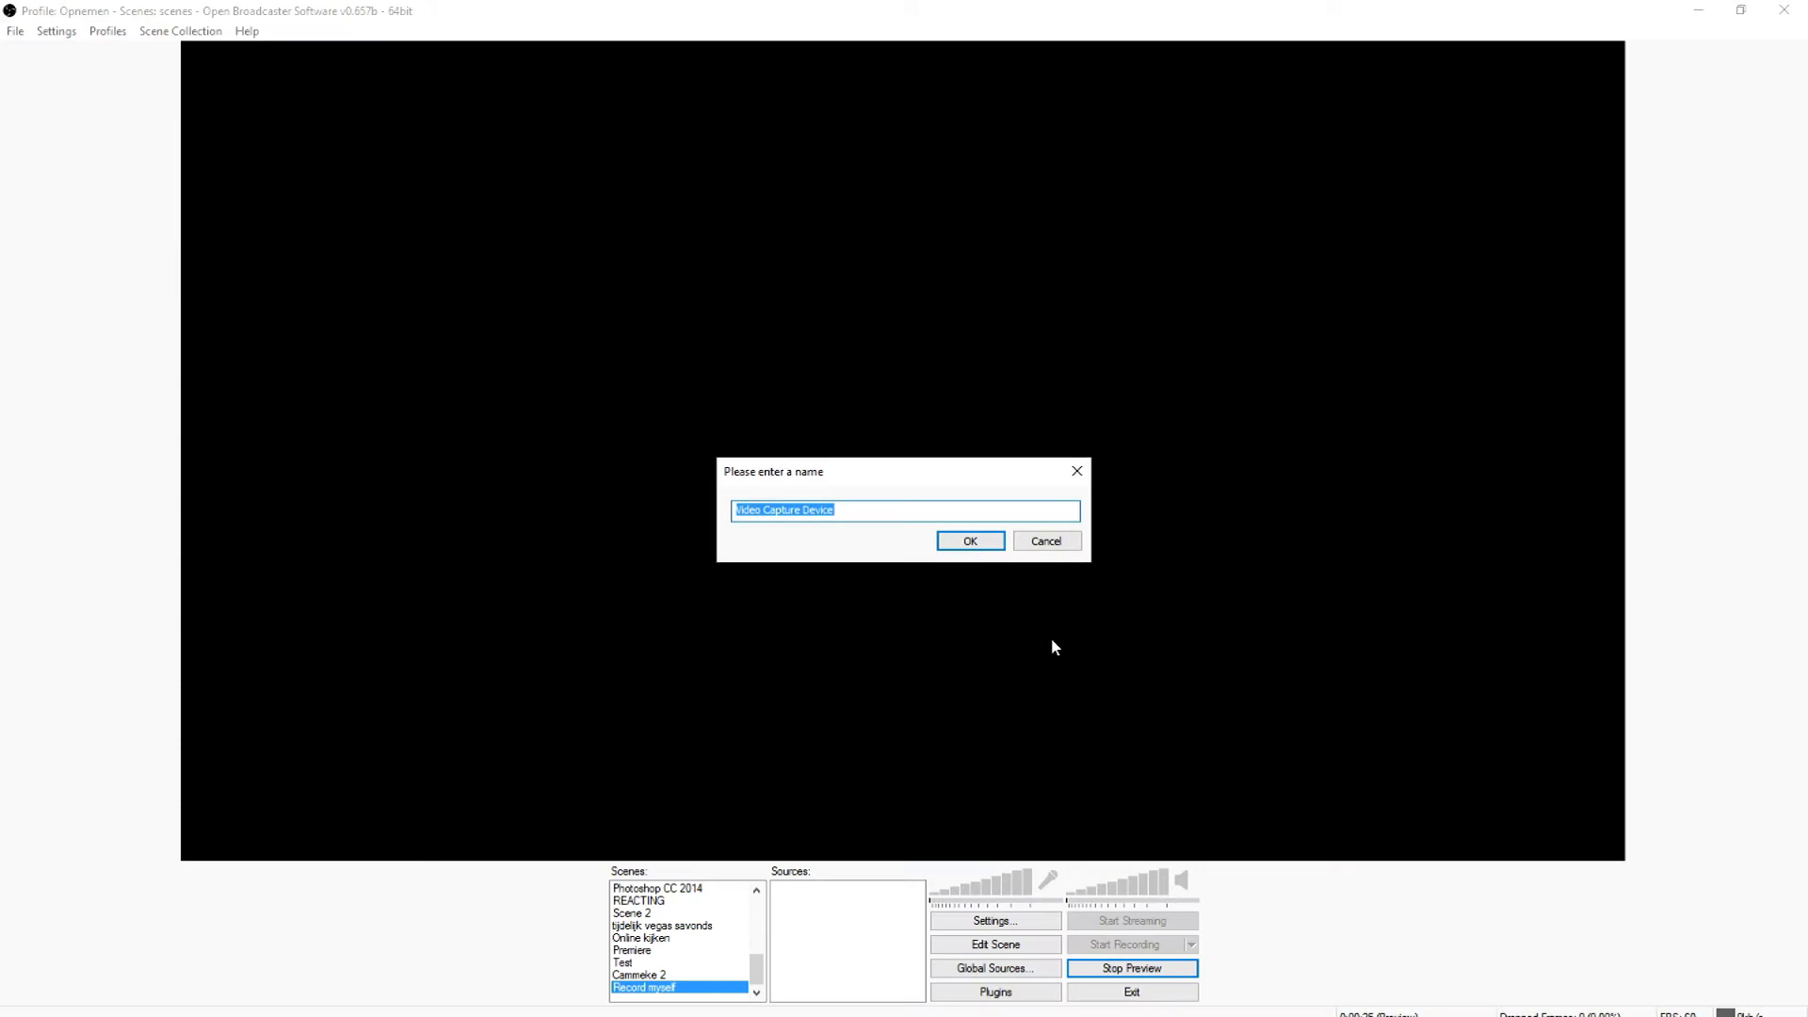
{"action": "type", "text": "Webcam"}
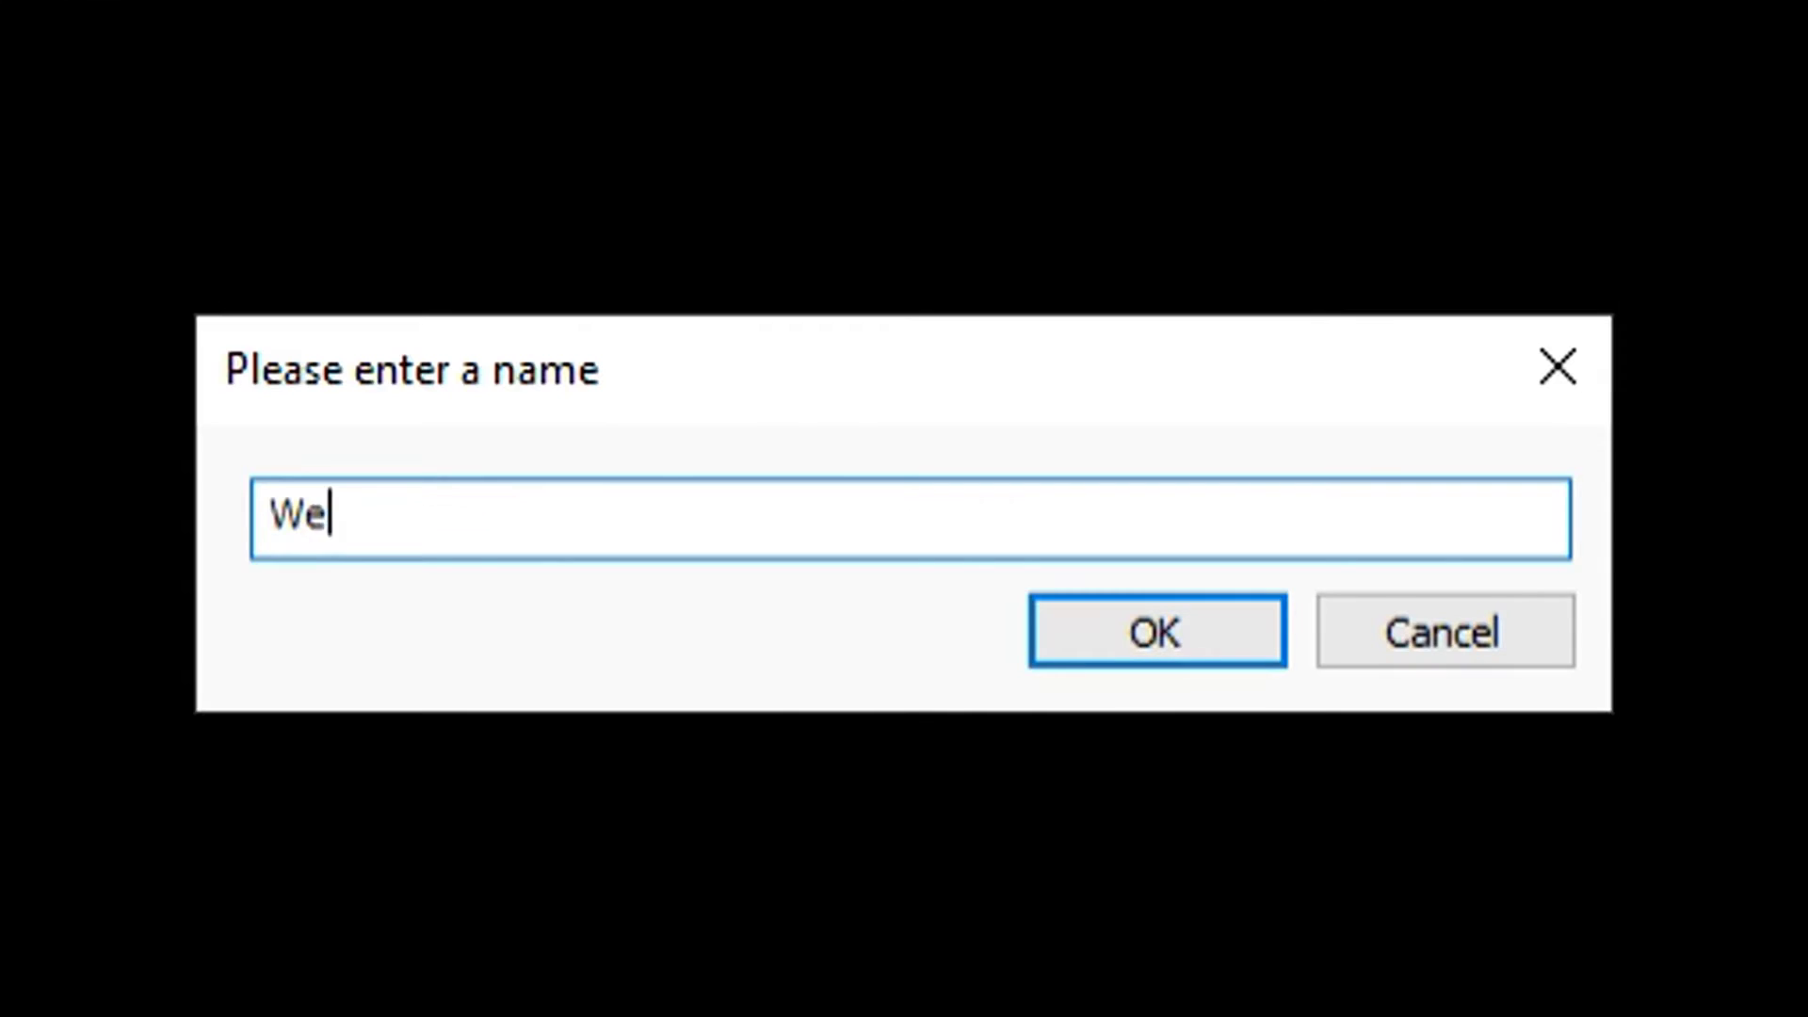
{"action": "key", "text": "Return"}
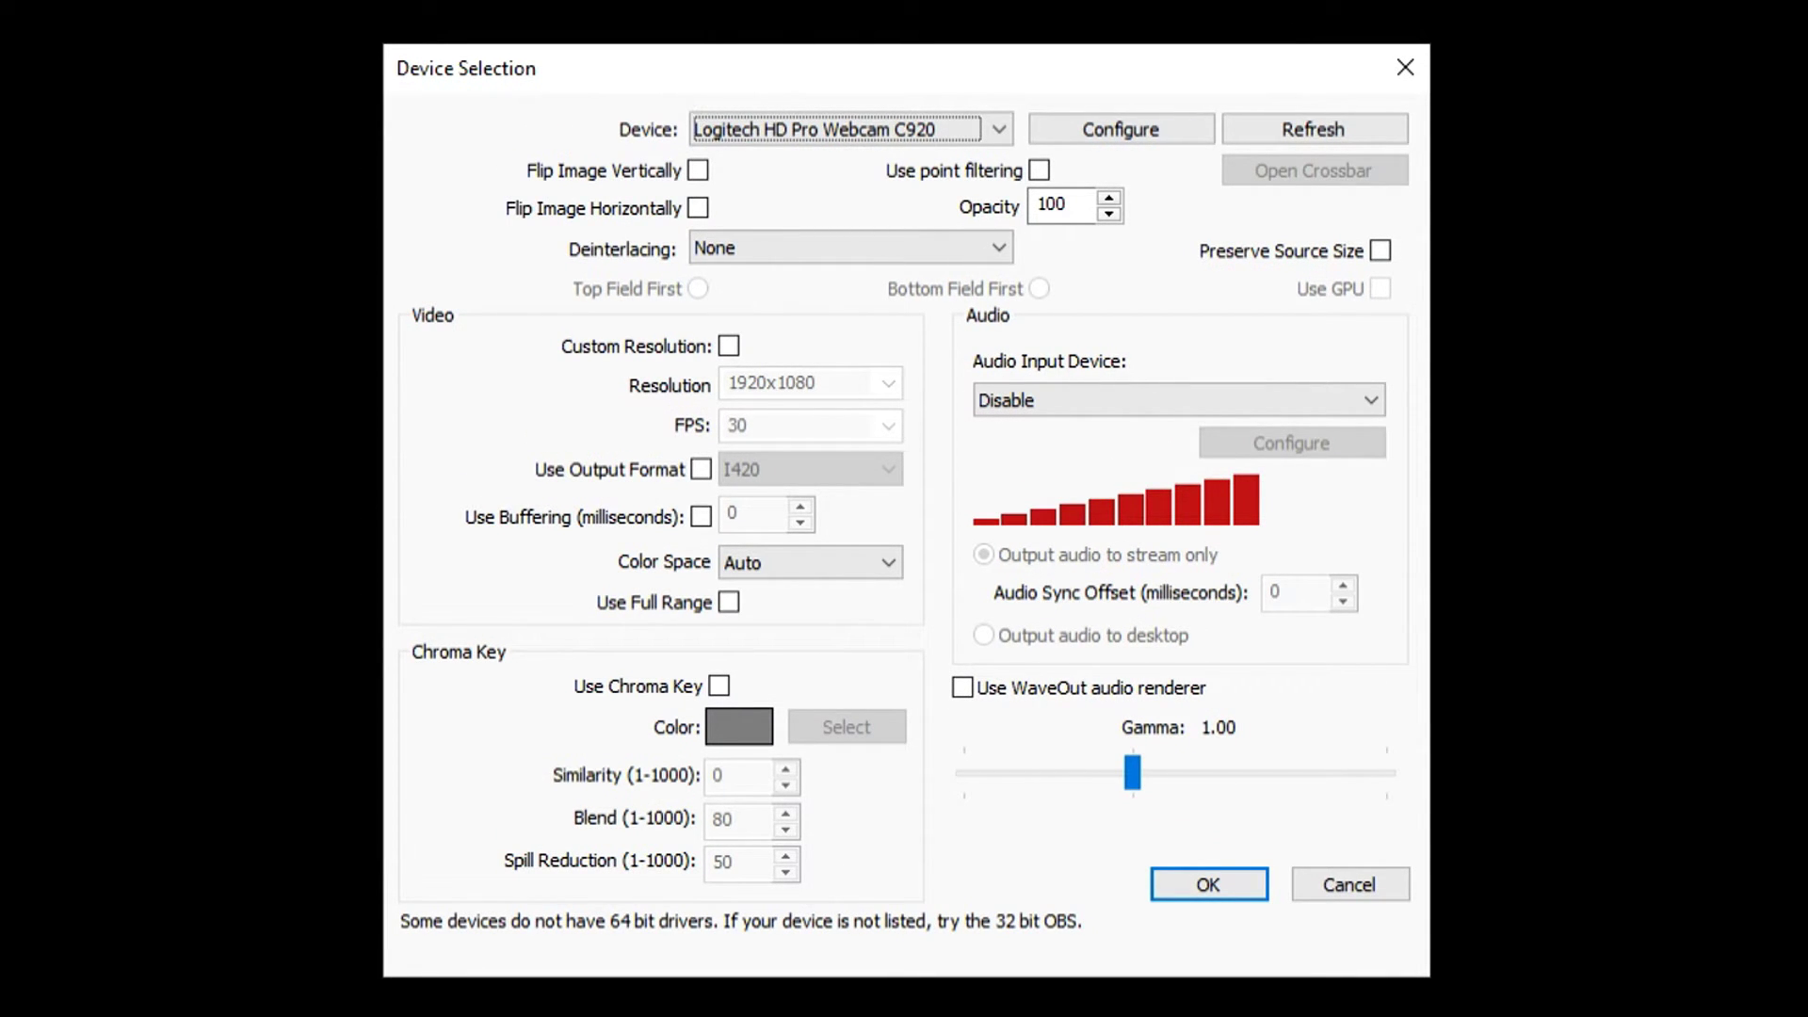
Step: Keep the Logitech HD Pro Webcam C920 as the capture device with deinterlacing set to None
{"action": "left_click", "coordinate": [891, 139]}
{"action": "left_click", "coordinate": [878, 134]}
{"action": "left_click", "coordinate": [834, 250]}
{"action": "left_click", "coordinate": [832, 249]}
{"action": "left_click", "coordinate": [836, 253]}
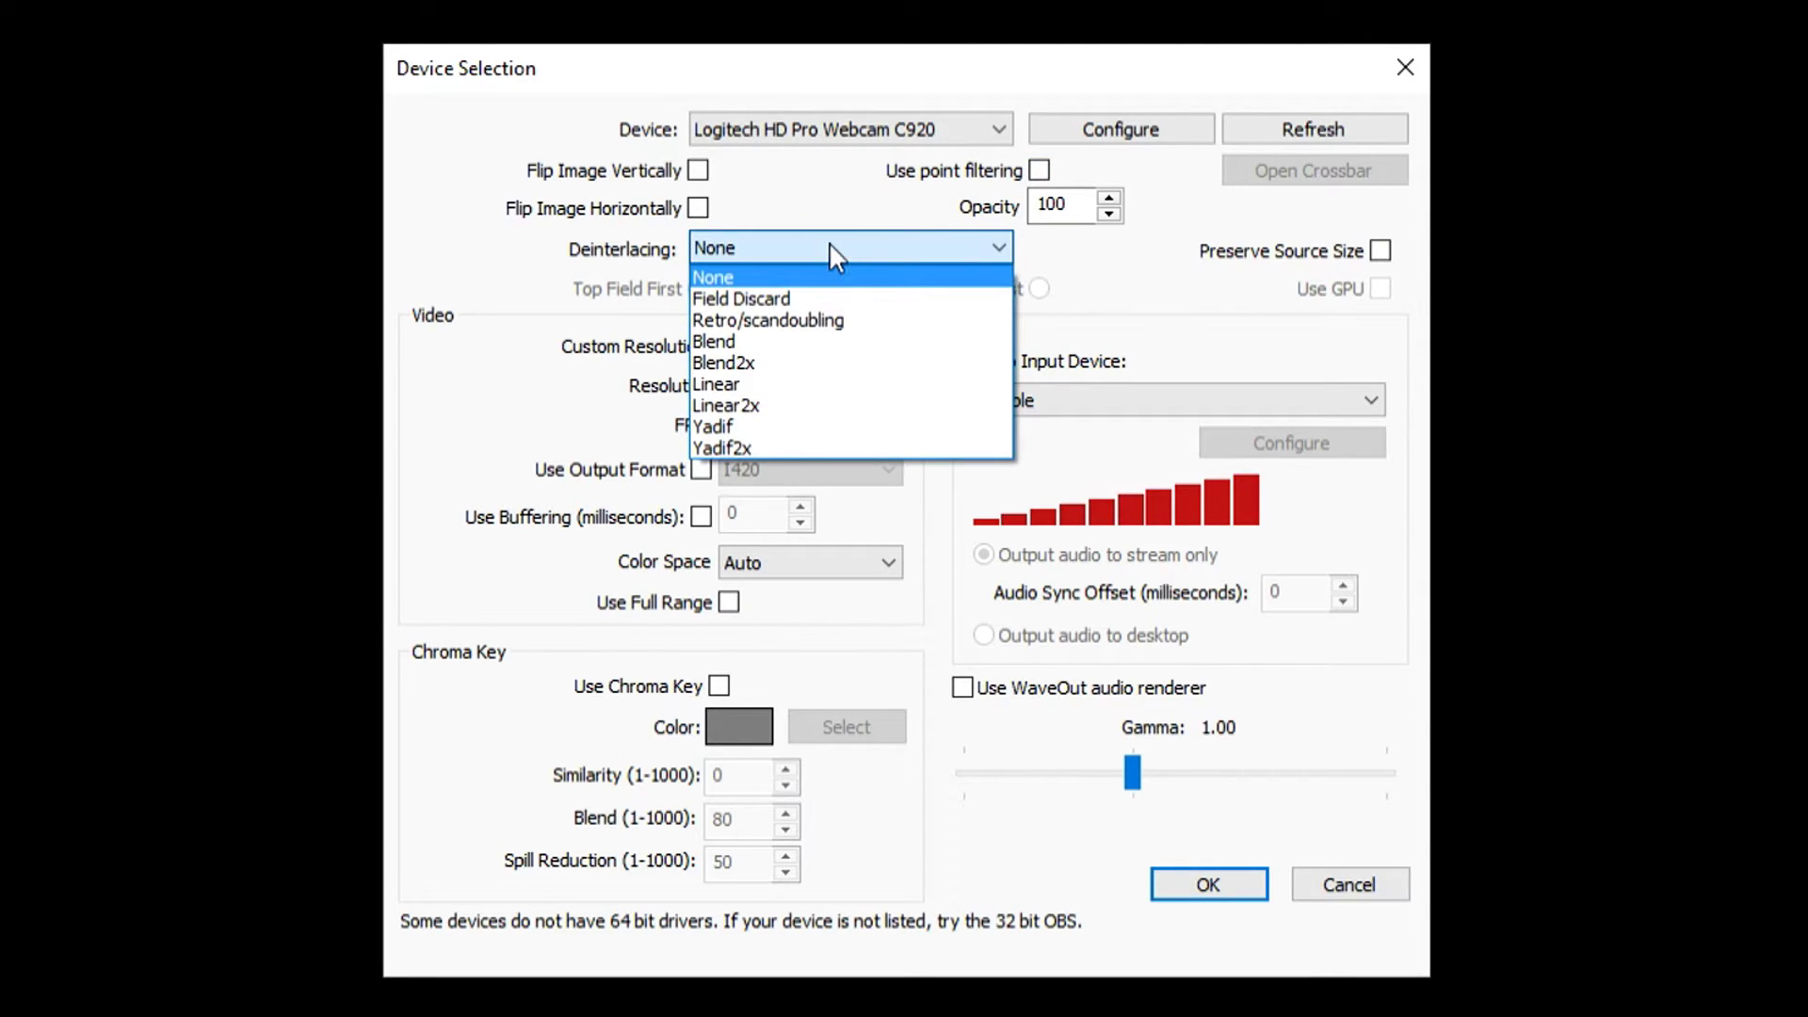
{"action": "left_click", "coordinate": [830, 247]}
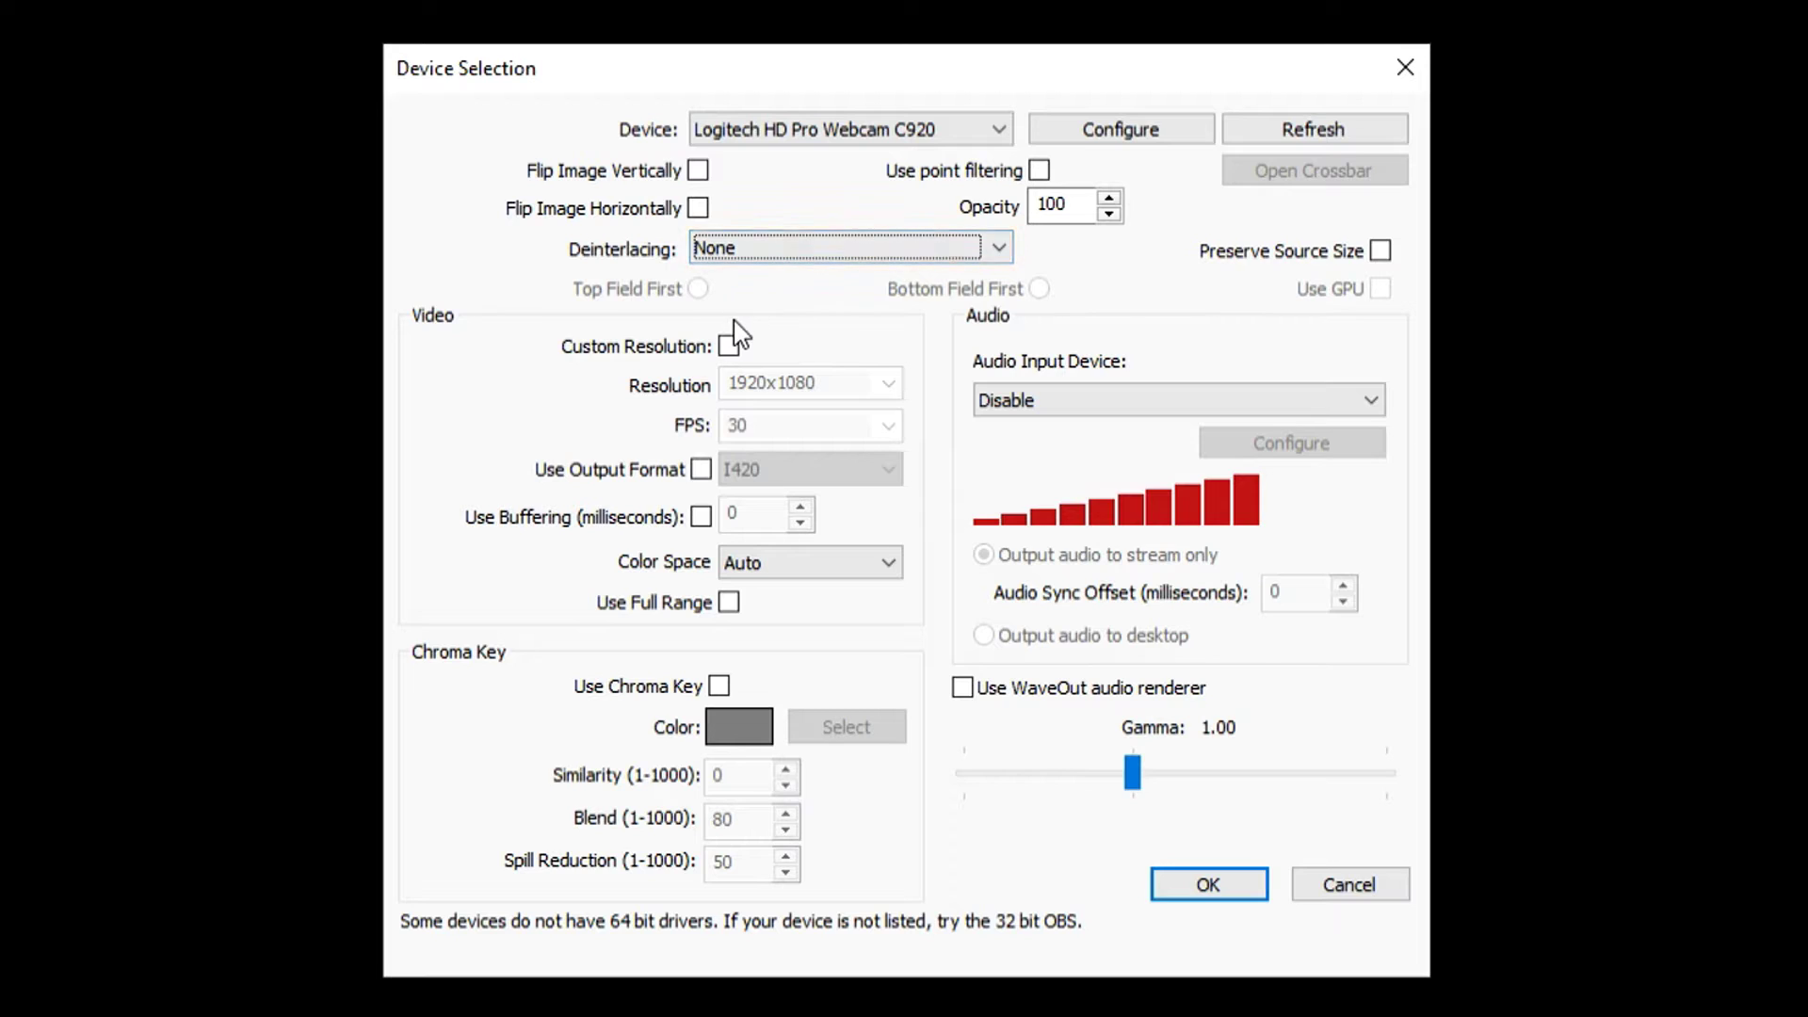
Step: Enable a custom resolution of 1920x1080 at 30 FPS, leaving the audio input disabled
{"action": "left_click", "coordinate": [729, 346]}
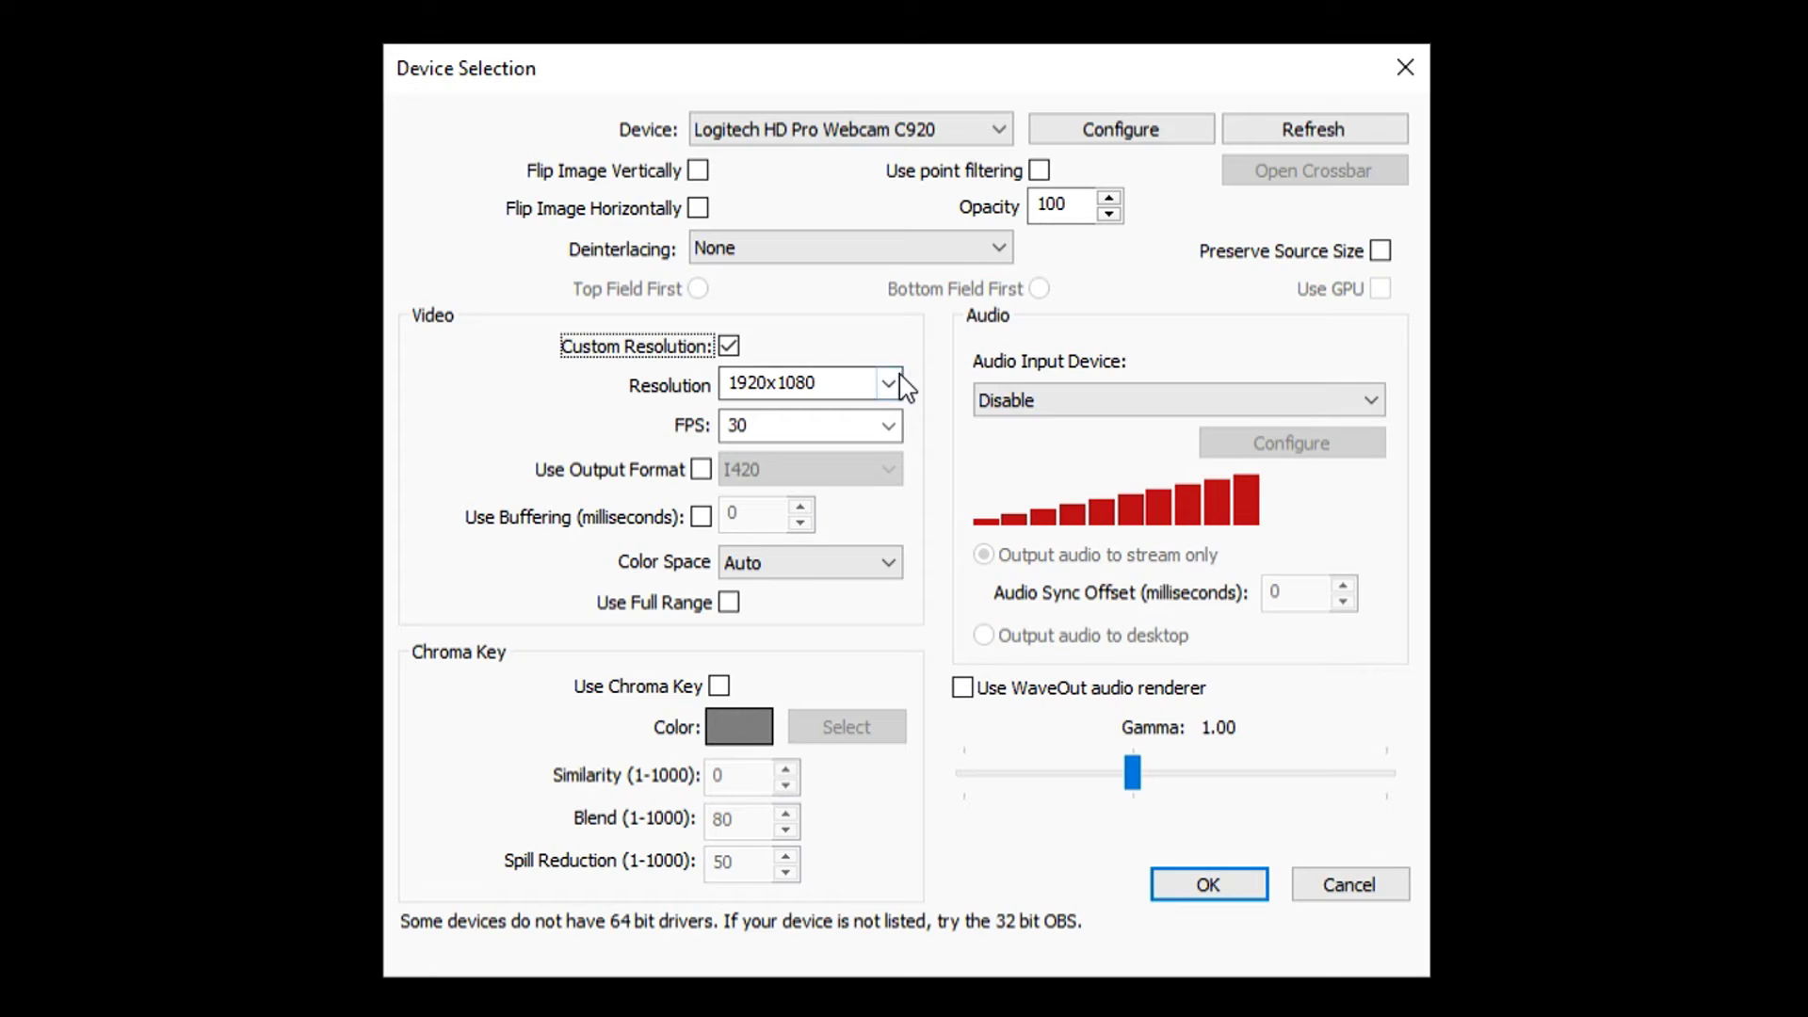
{"action": "left_click", "coordinate": [1337, 325]}
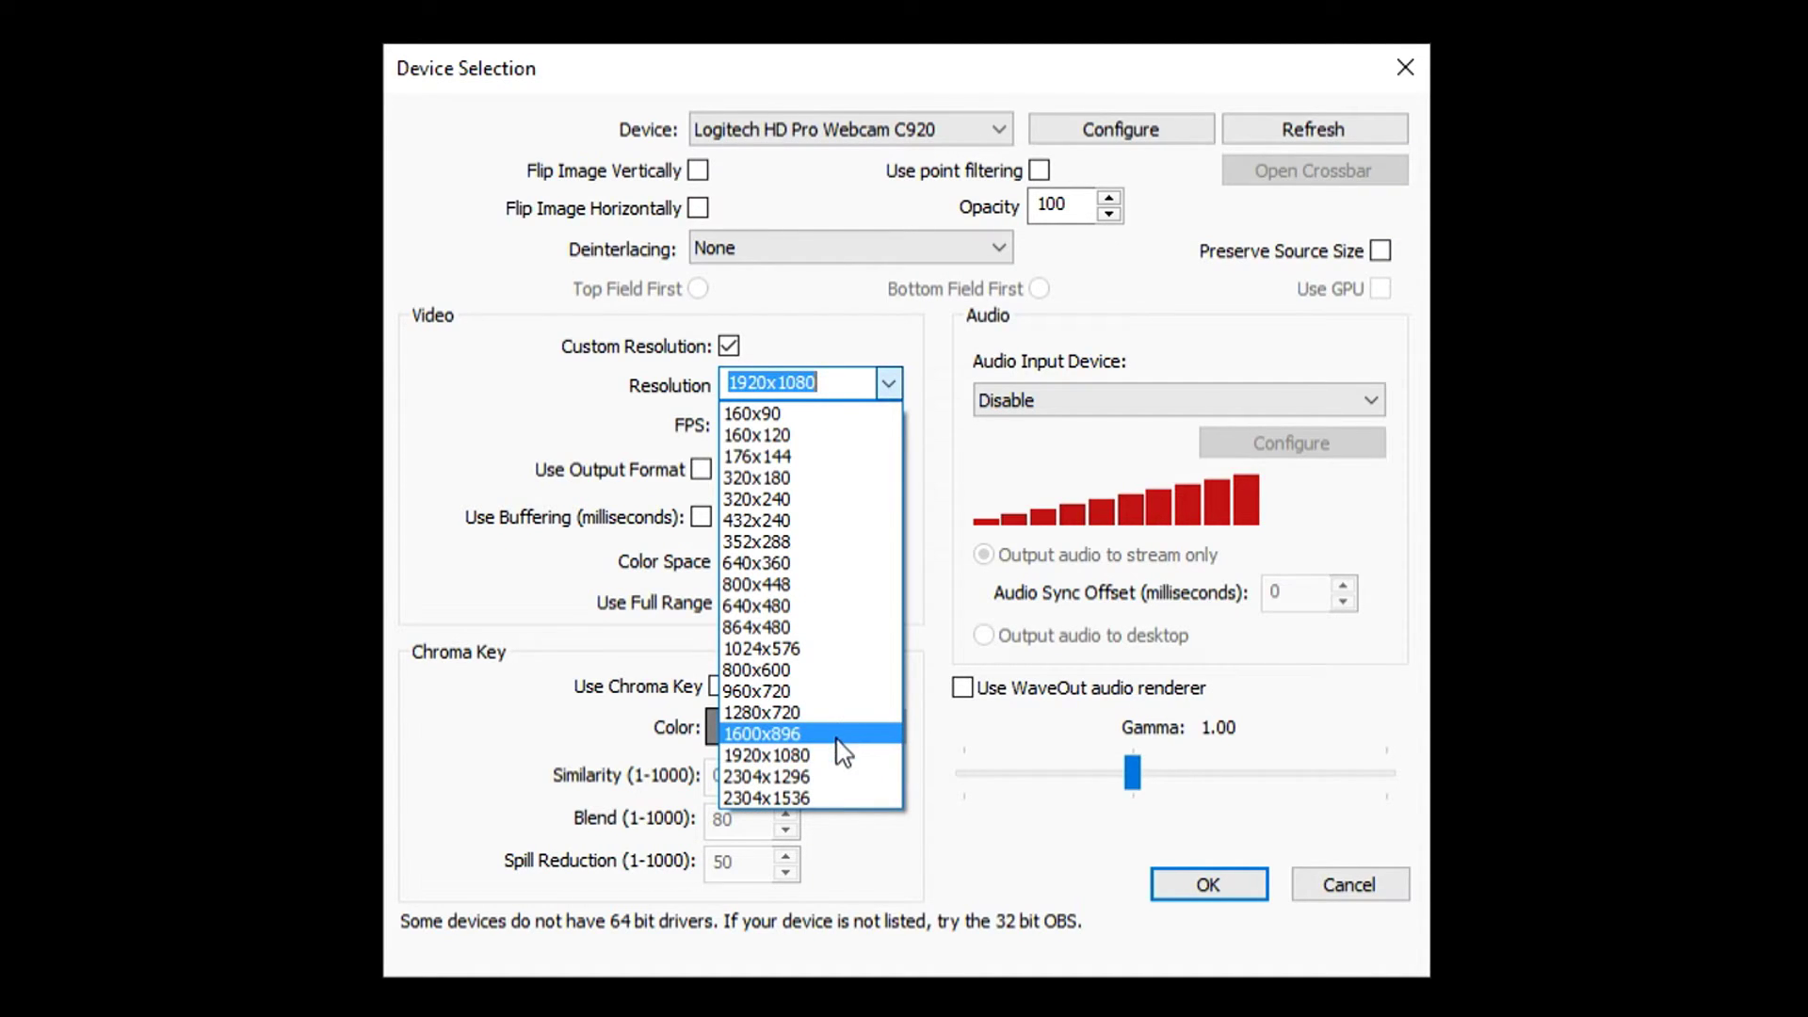
{"action": "left_click", "coordinate": [834, 760]}
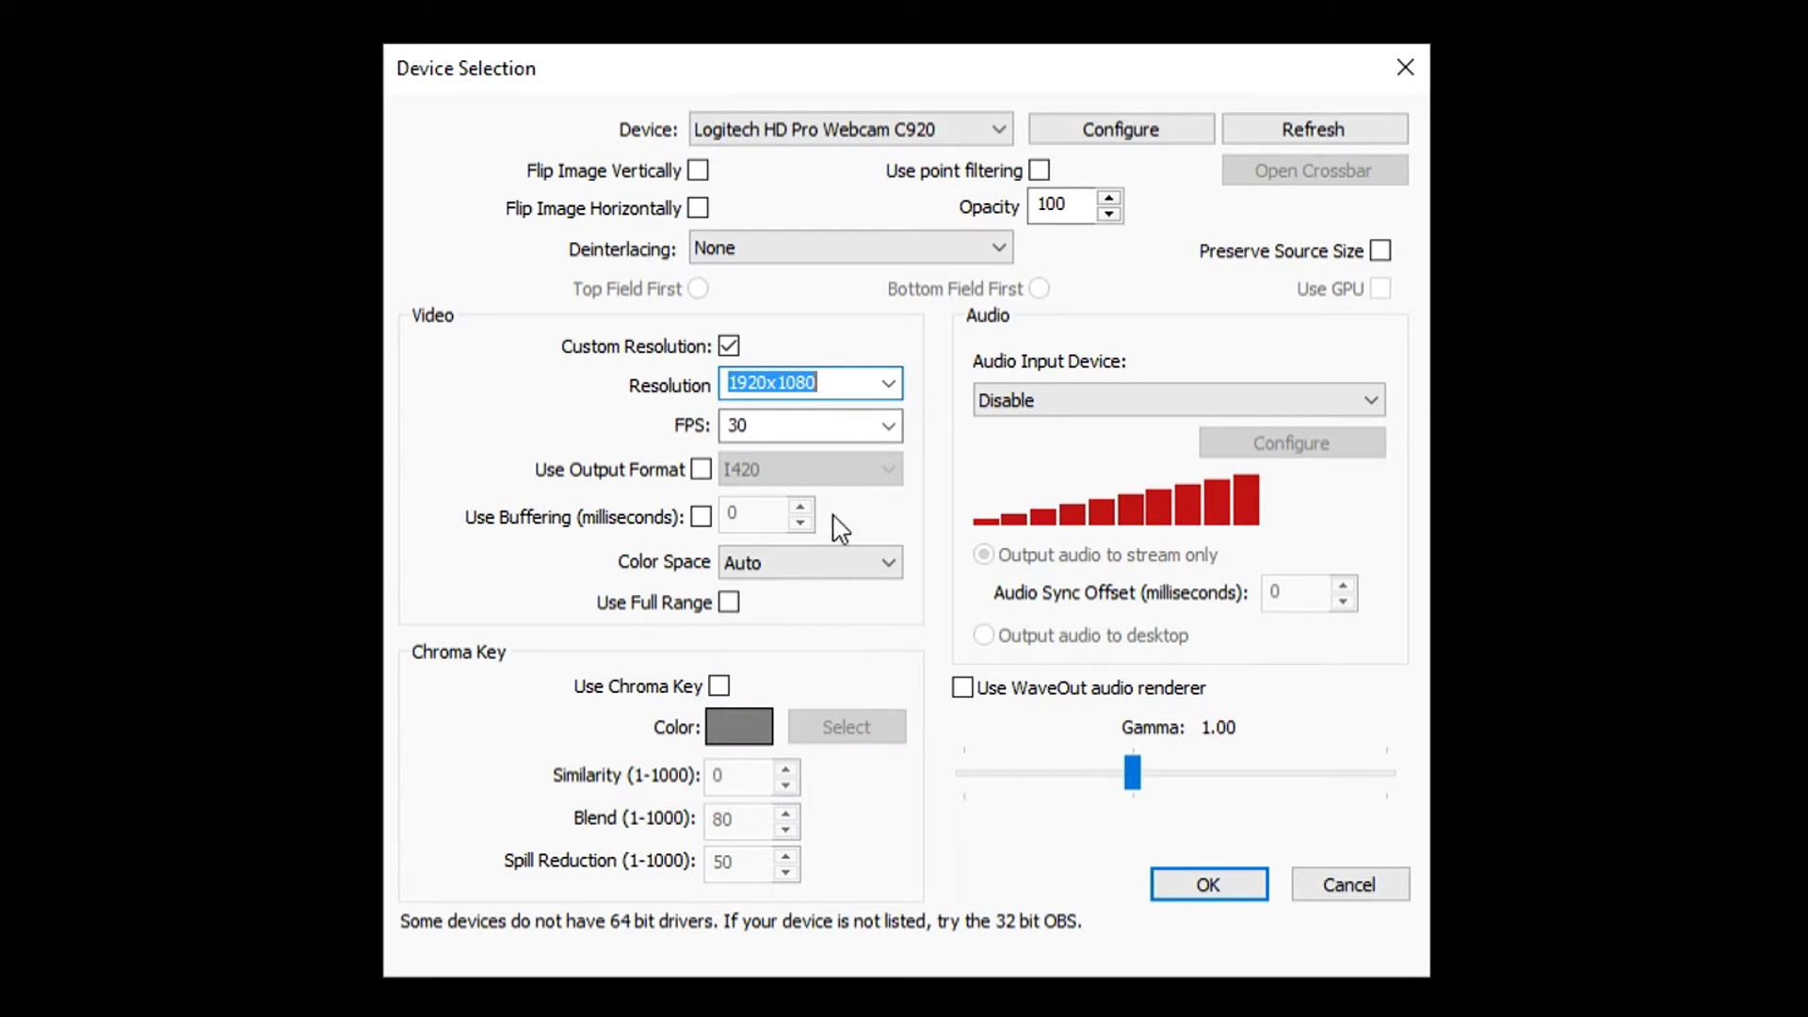
{"action": "left_click", "coordinate": [807, 426]}
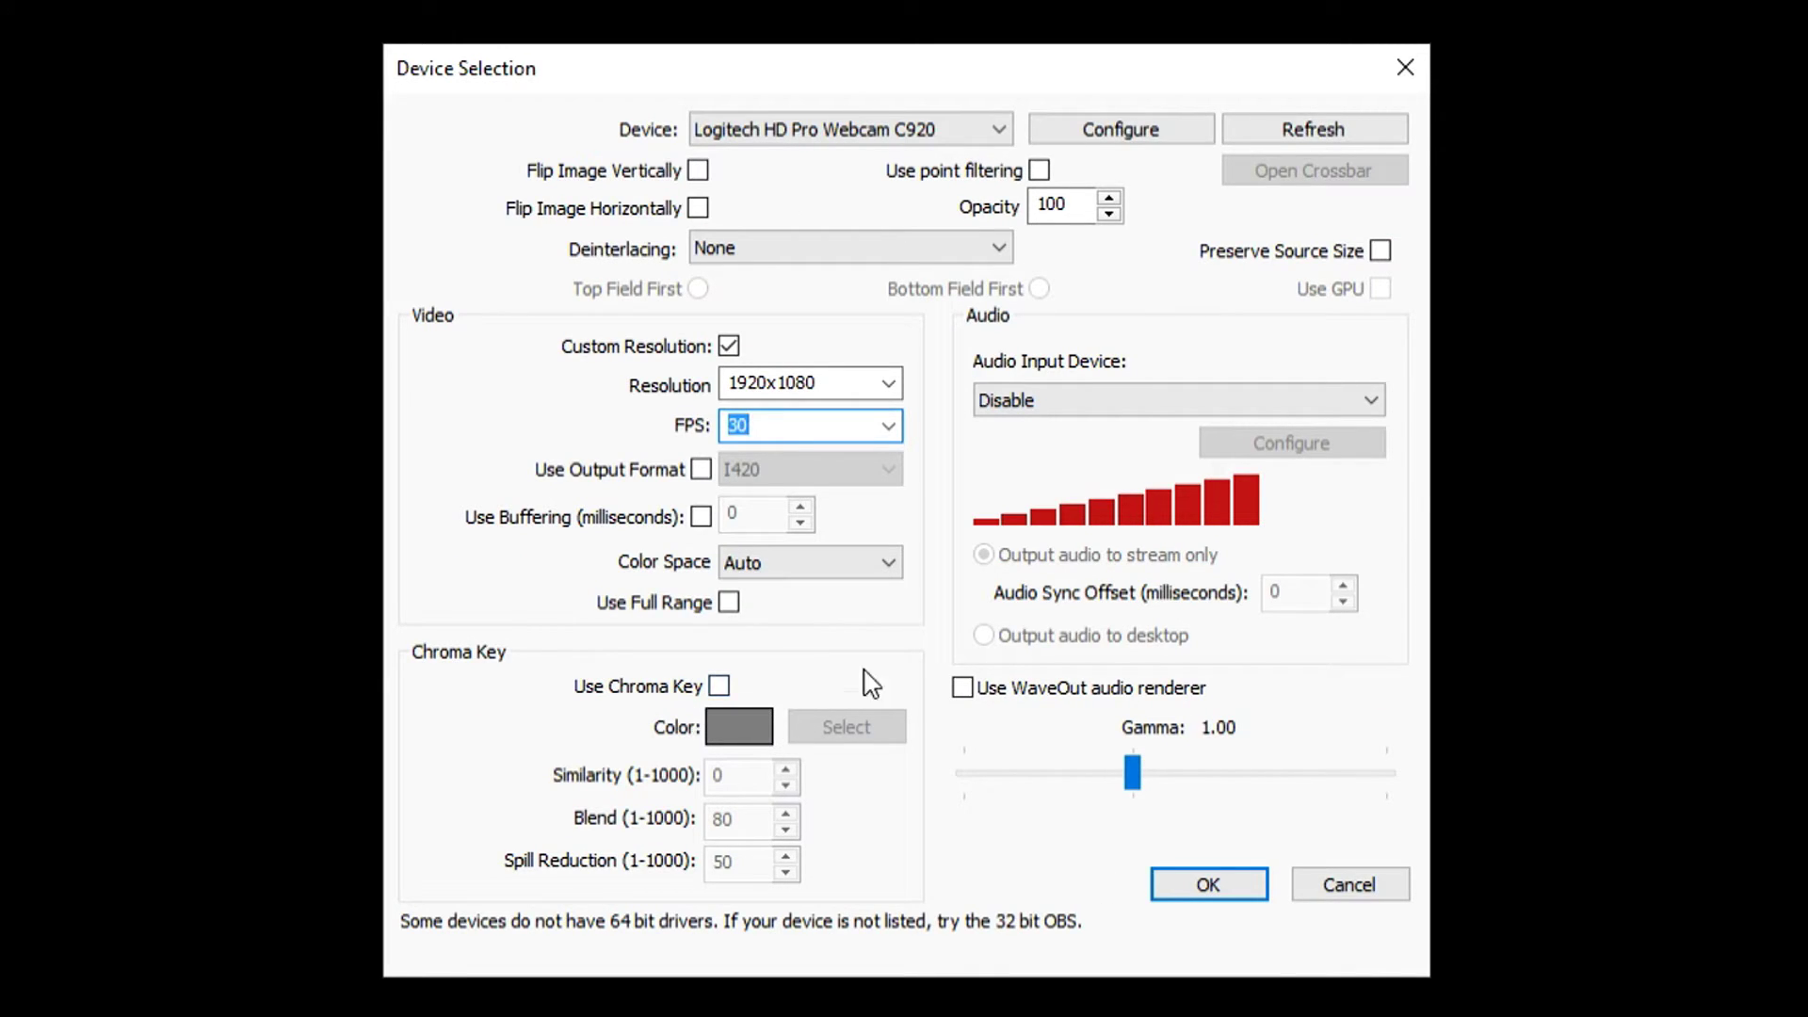
{"action": "left_click", "coordinate": [1060, 399]}
{"action": "left_click", "coordinate": [1060, 400]}
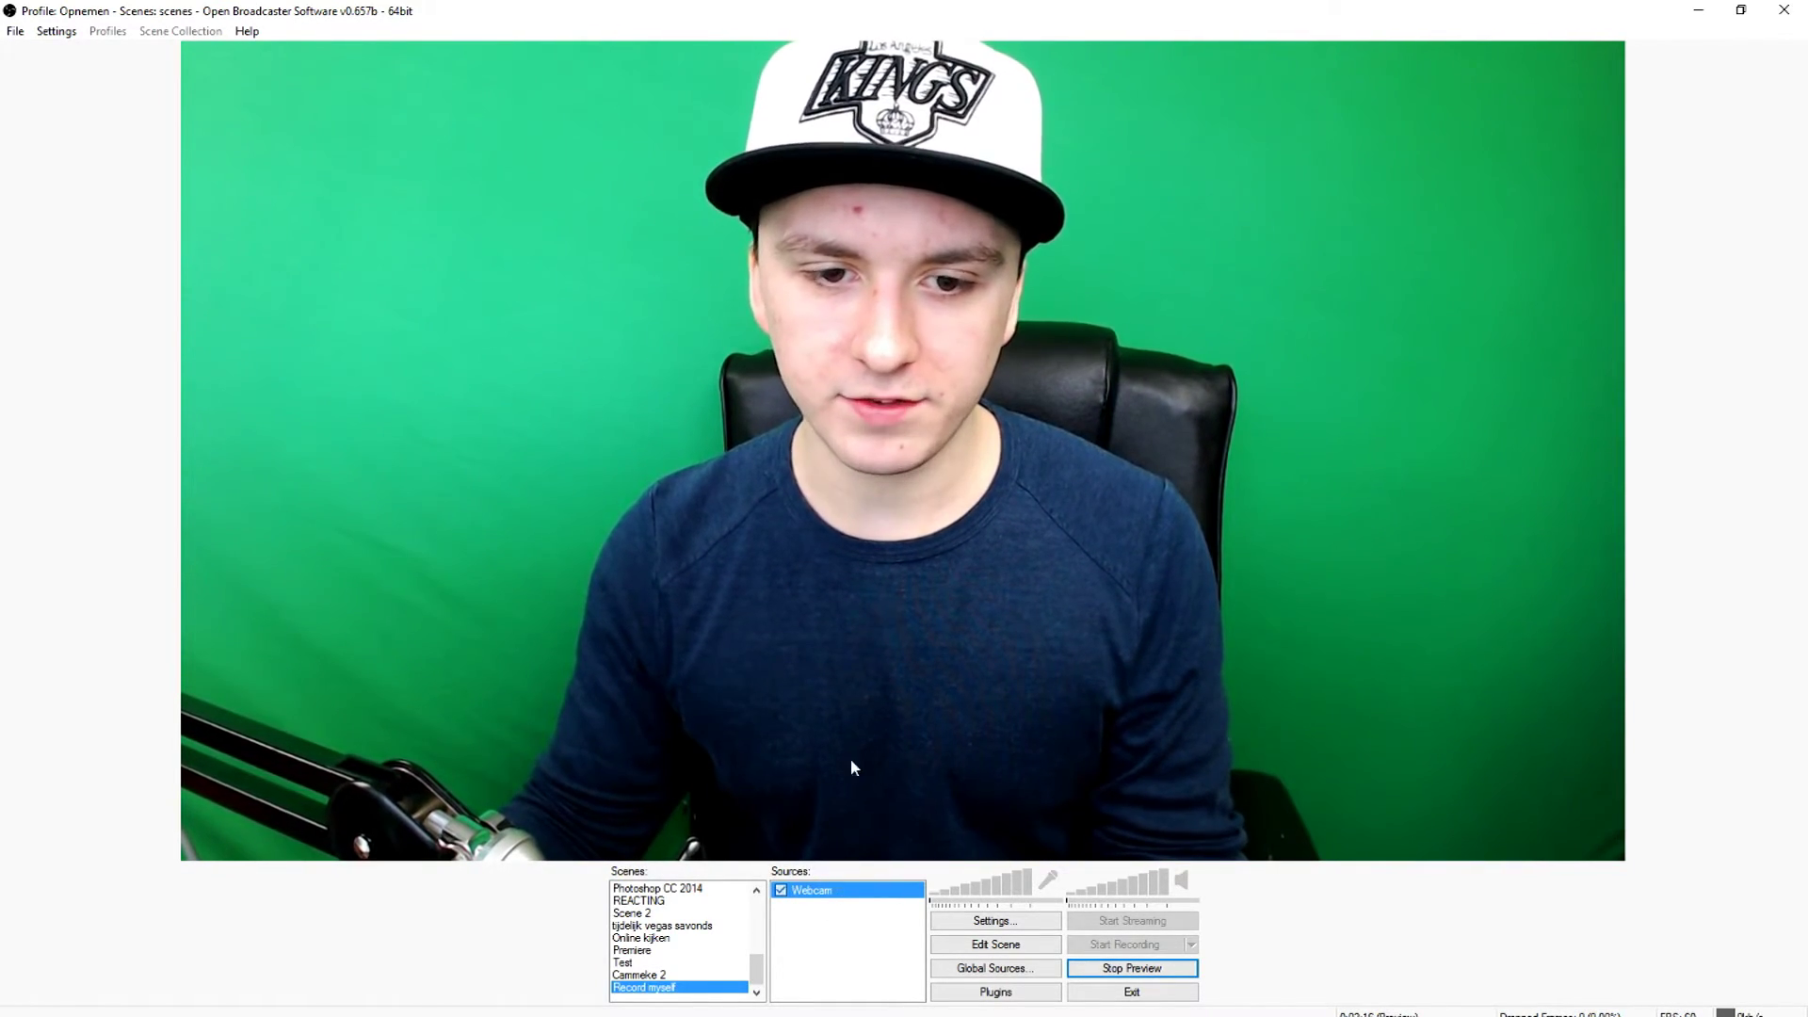
Step: Reopen the Webcam settings, enable Use Chroma Key and sample the green backdrop as key colour
{"action": "double_click", "coordinate": [807, 892]}
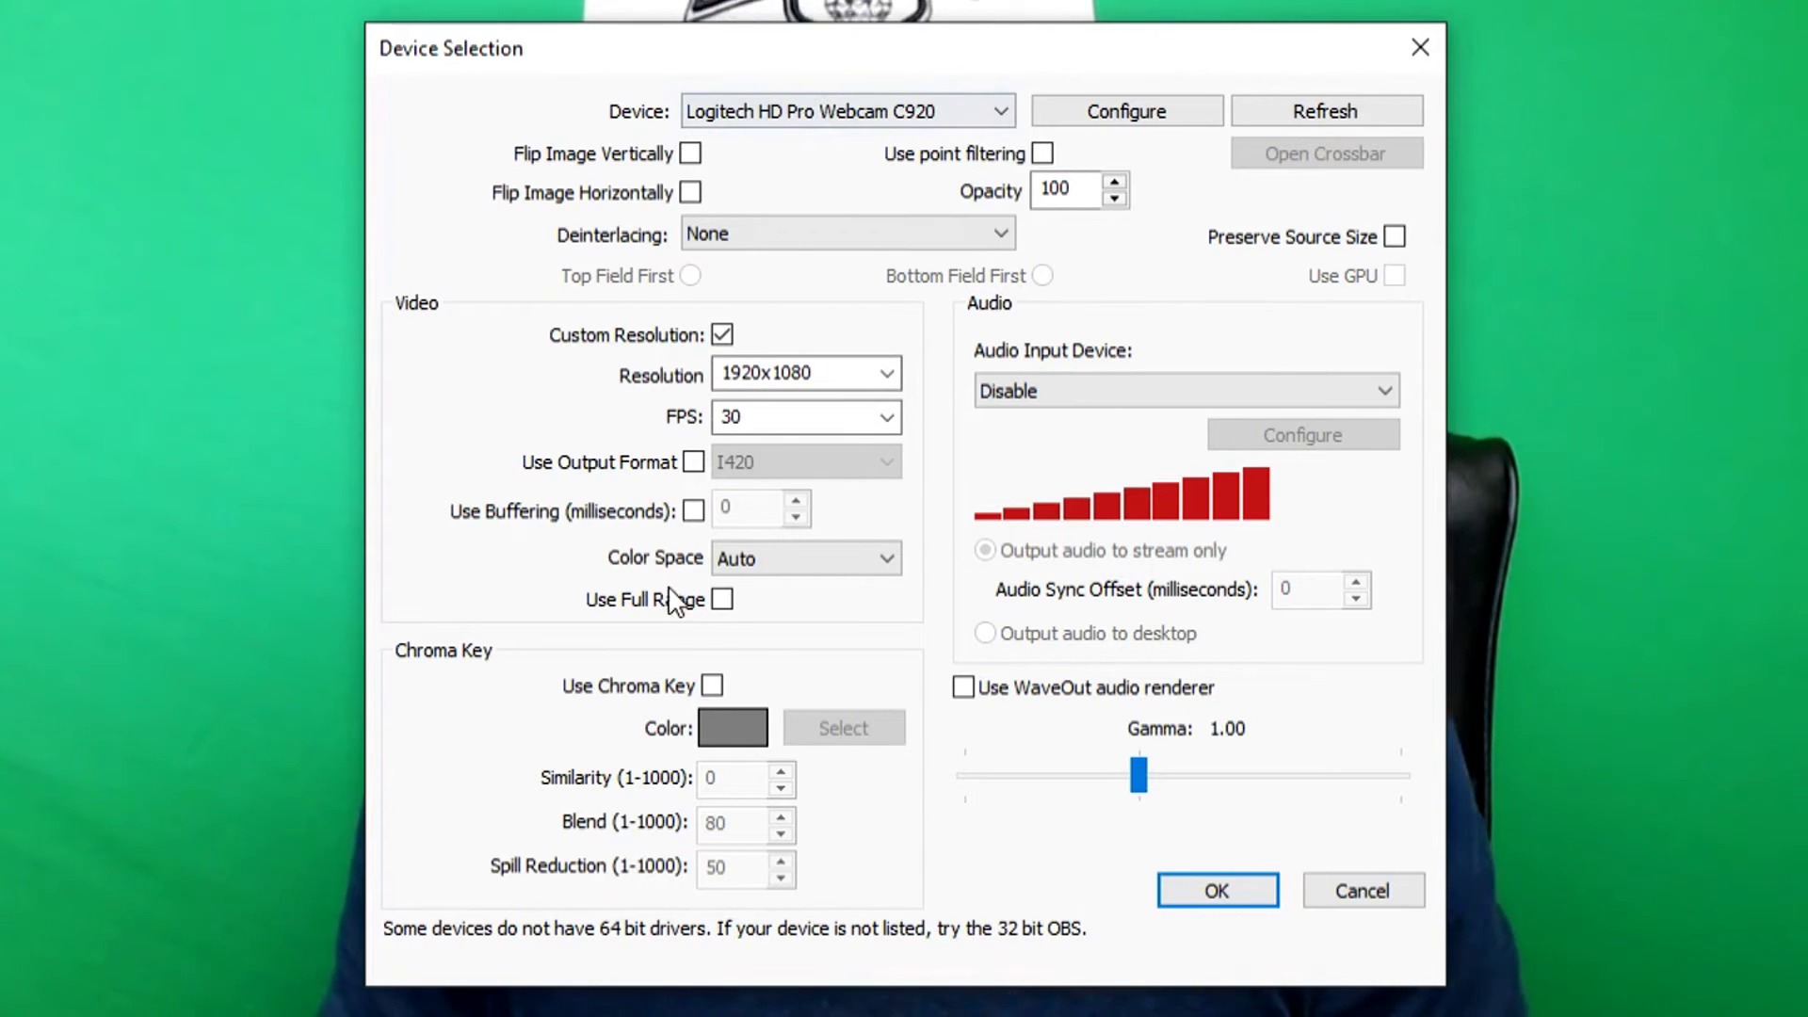
{"action": "left_click", "coordinate": [713, 686]}
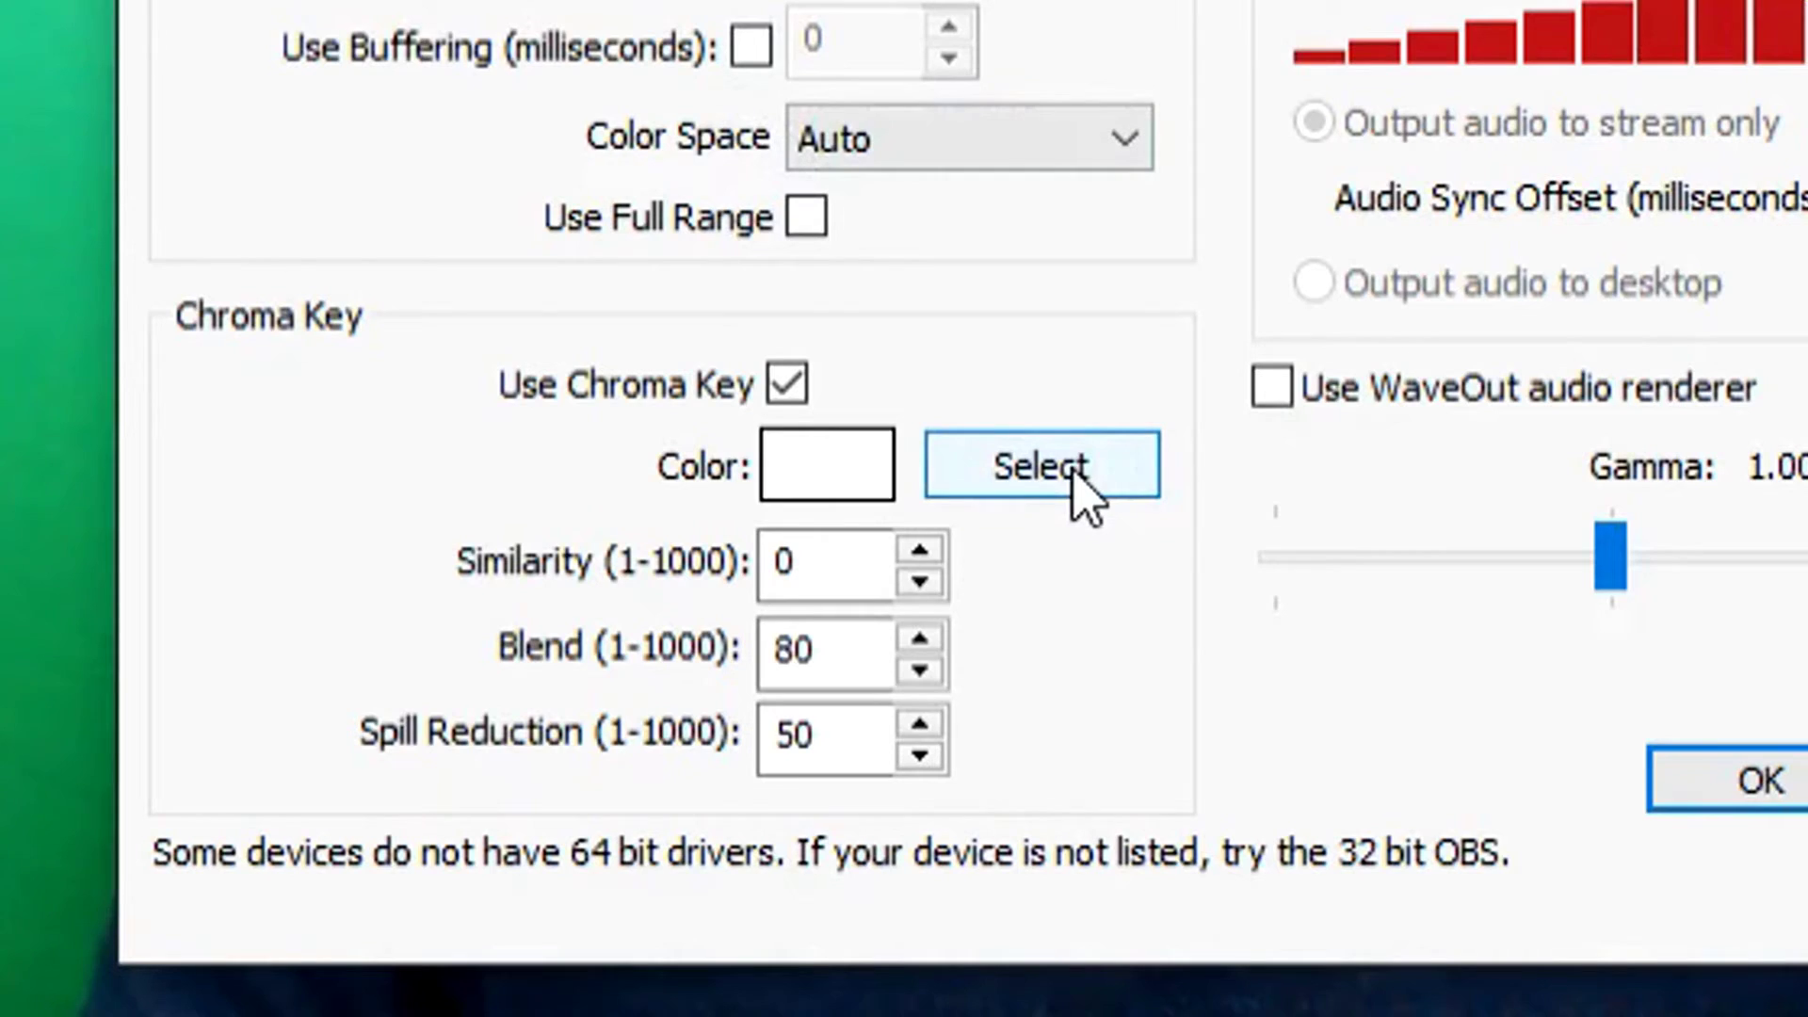
{"action": "left_click", "coordinate": [841, 556]}
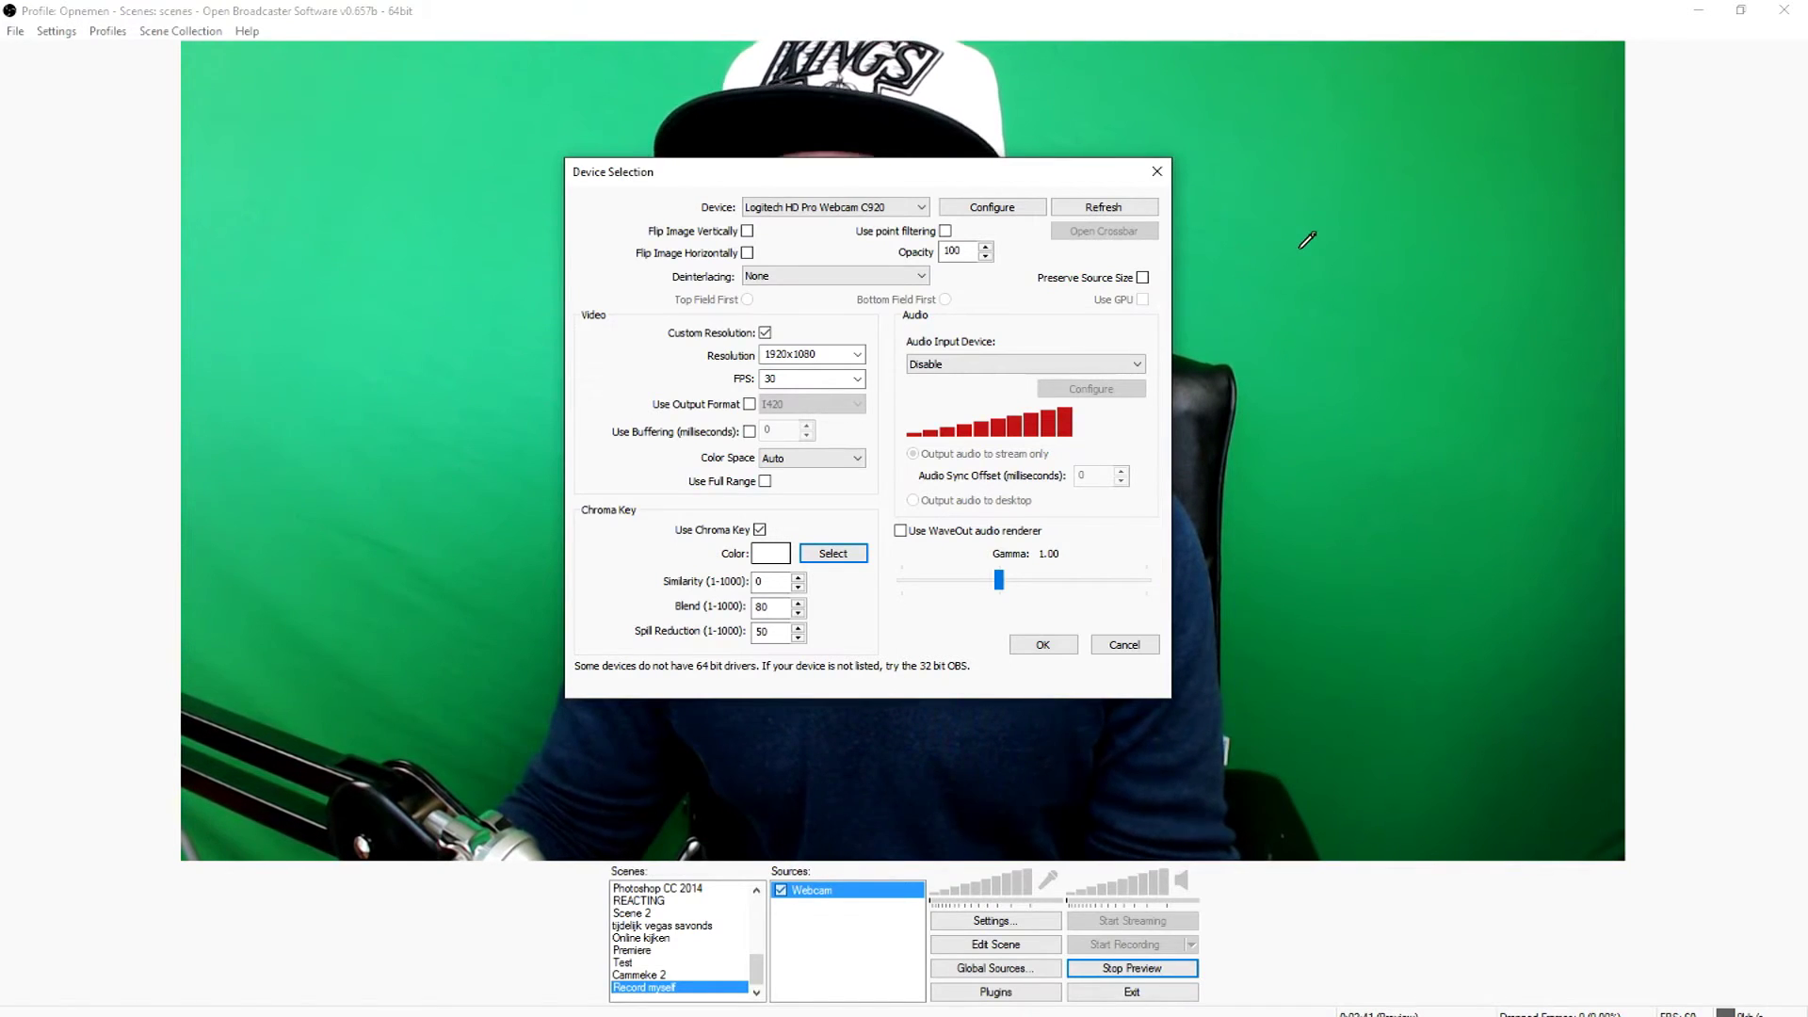
{"action": "left_click", "coordinate": [1347, 258]}
Step: Raise the chroma key similarity to about 343 so the green backdrop turns black
{"action": "left_click_drag", "start_coordinate": [927, 175], "coordinate": [1190, 260]}
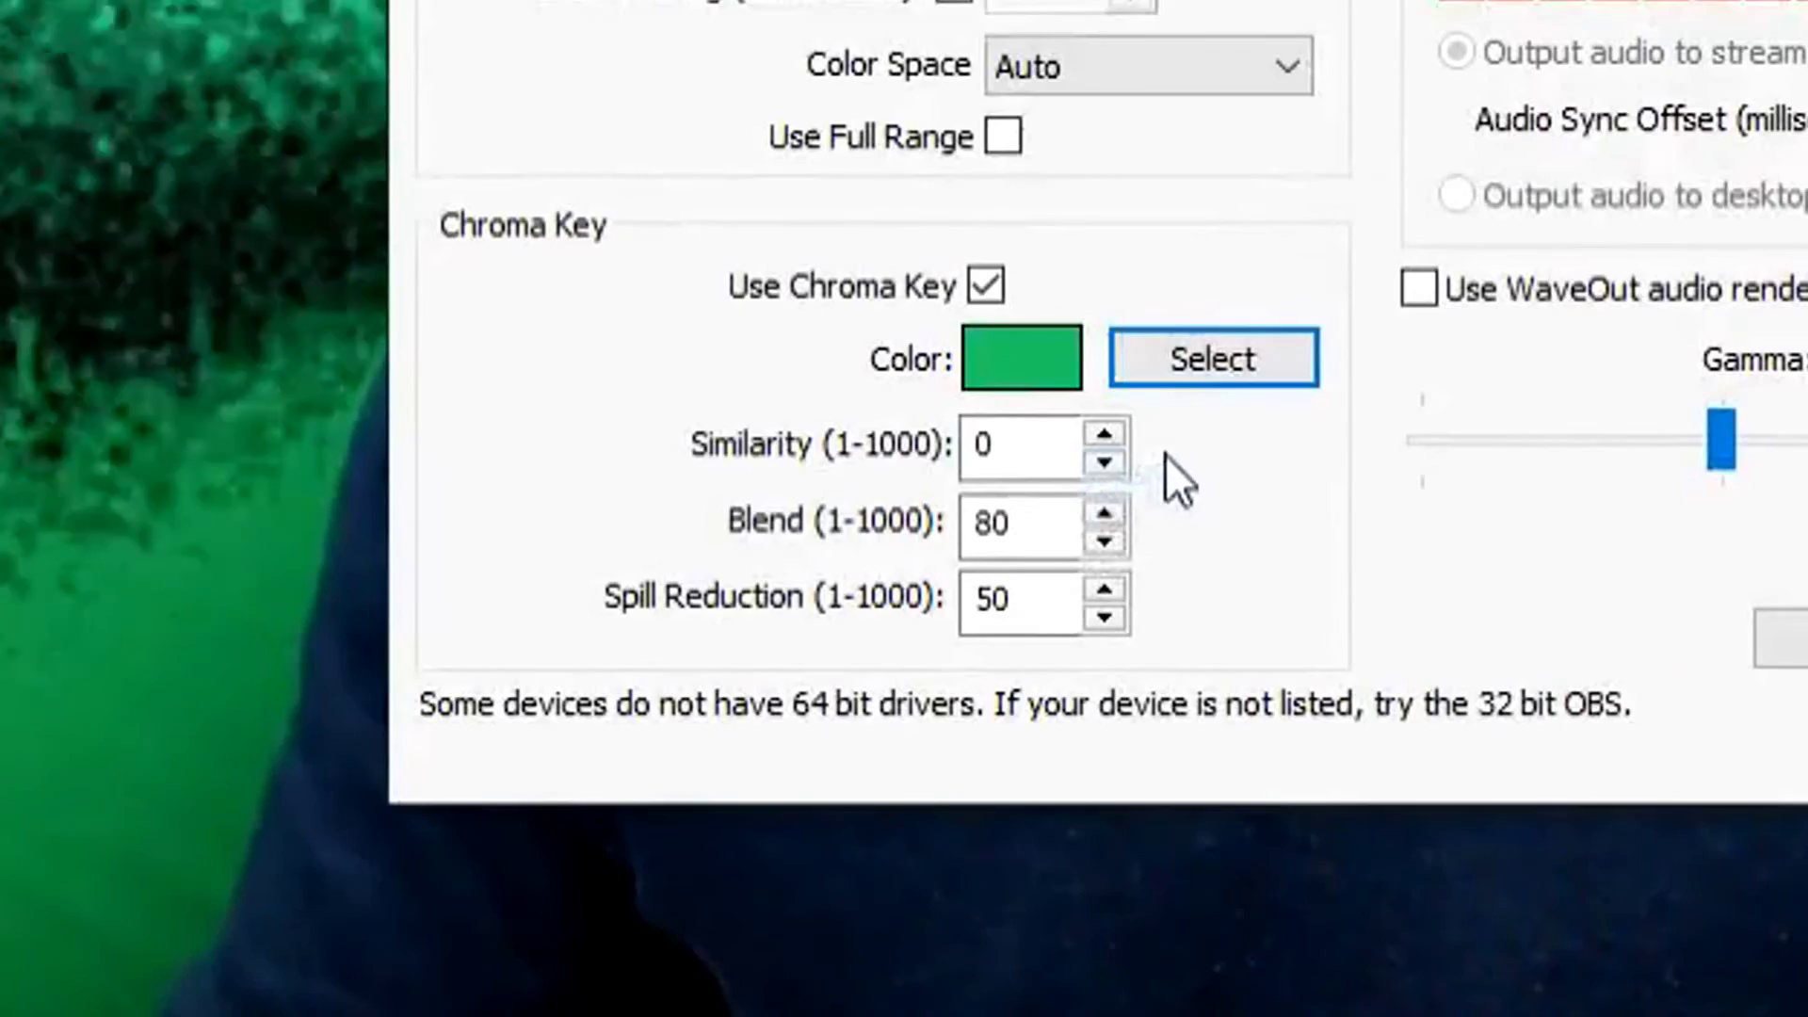
{"action": "left_click", "coordinate": [1122, 431]}
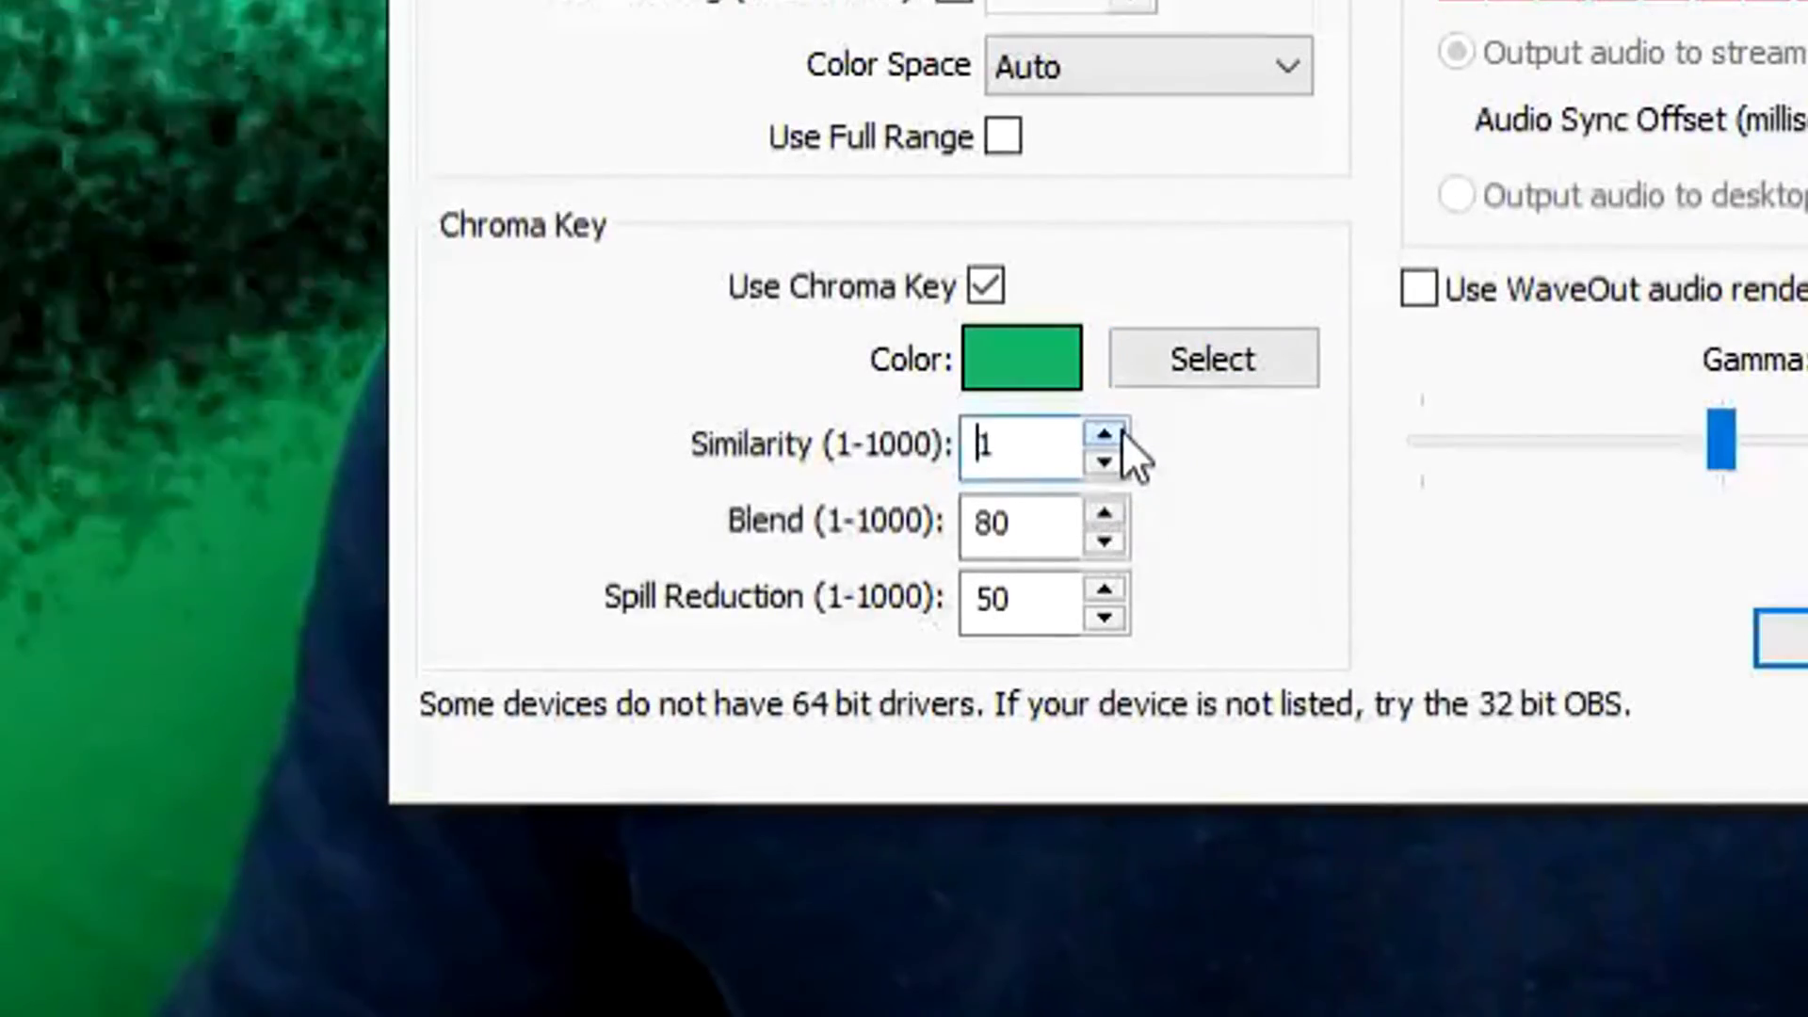
{"action": "left_click_drag", "start_coordinate": [1121, 432], "coordinate": [1121, 431]}
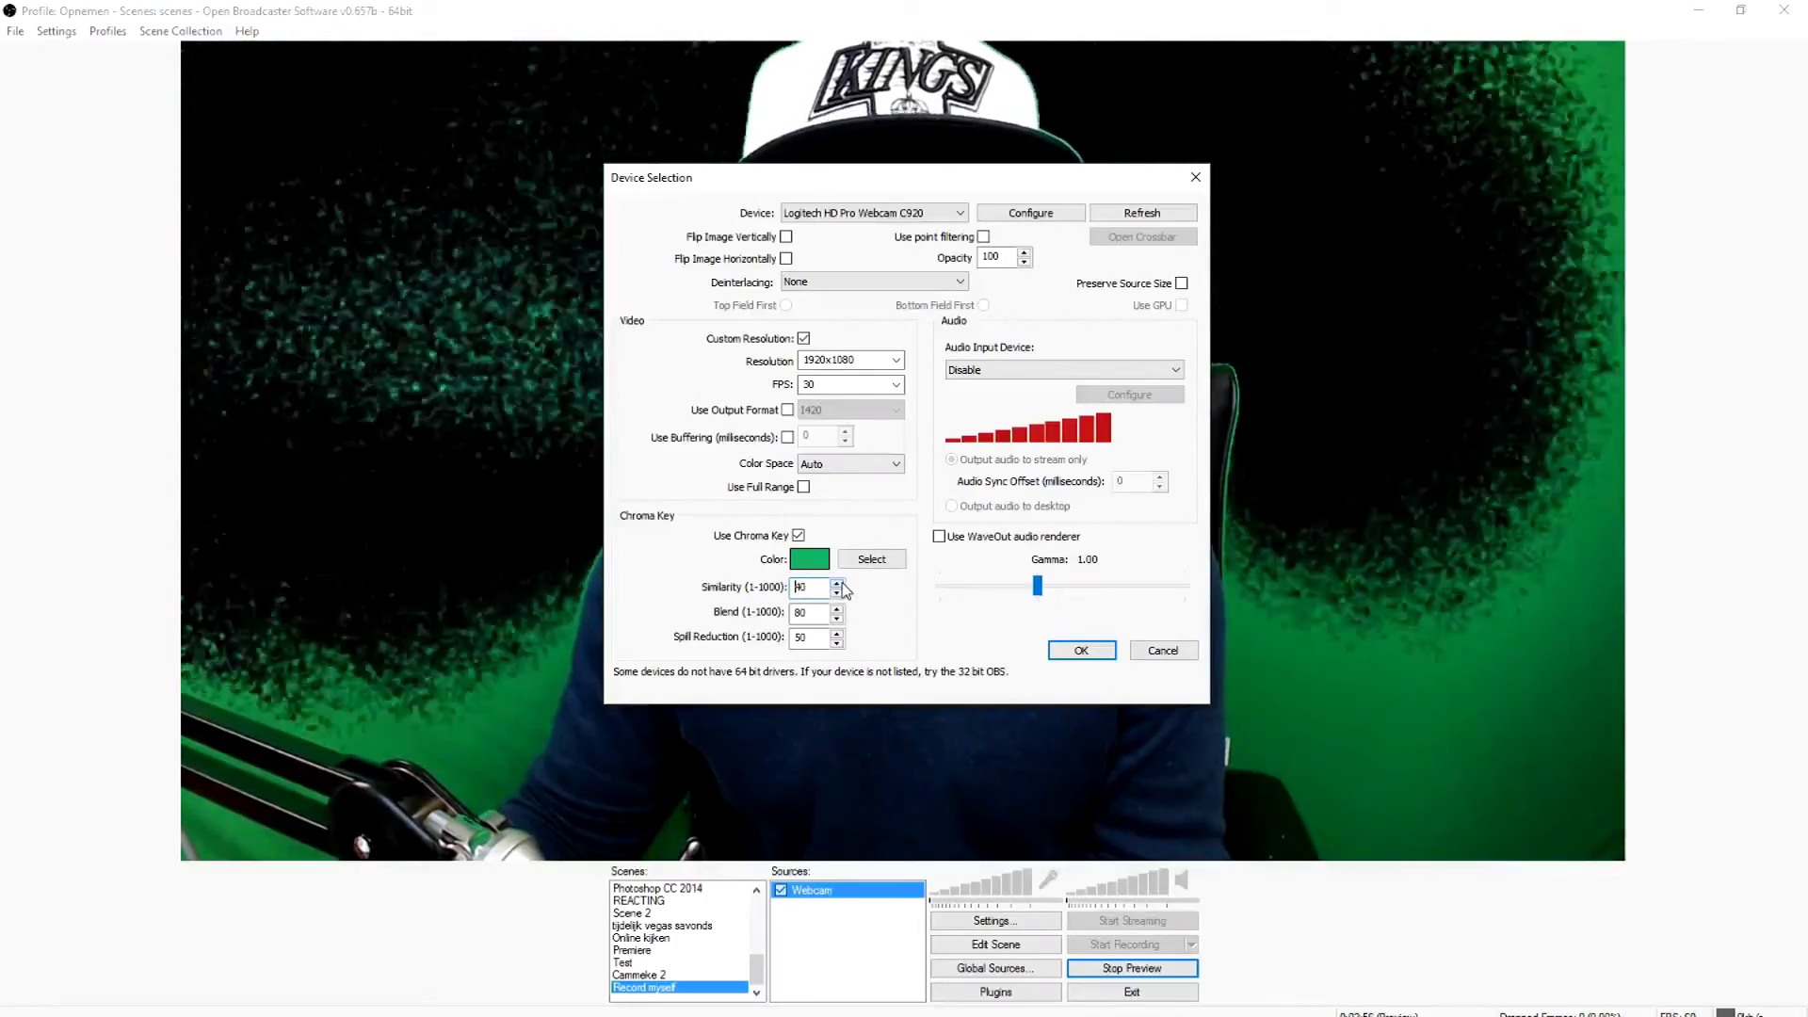
{"action": "left_click_drag", "start_coordinate": [842, 583], "coordinate": [842, 584]}
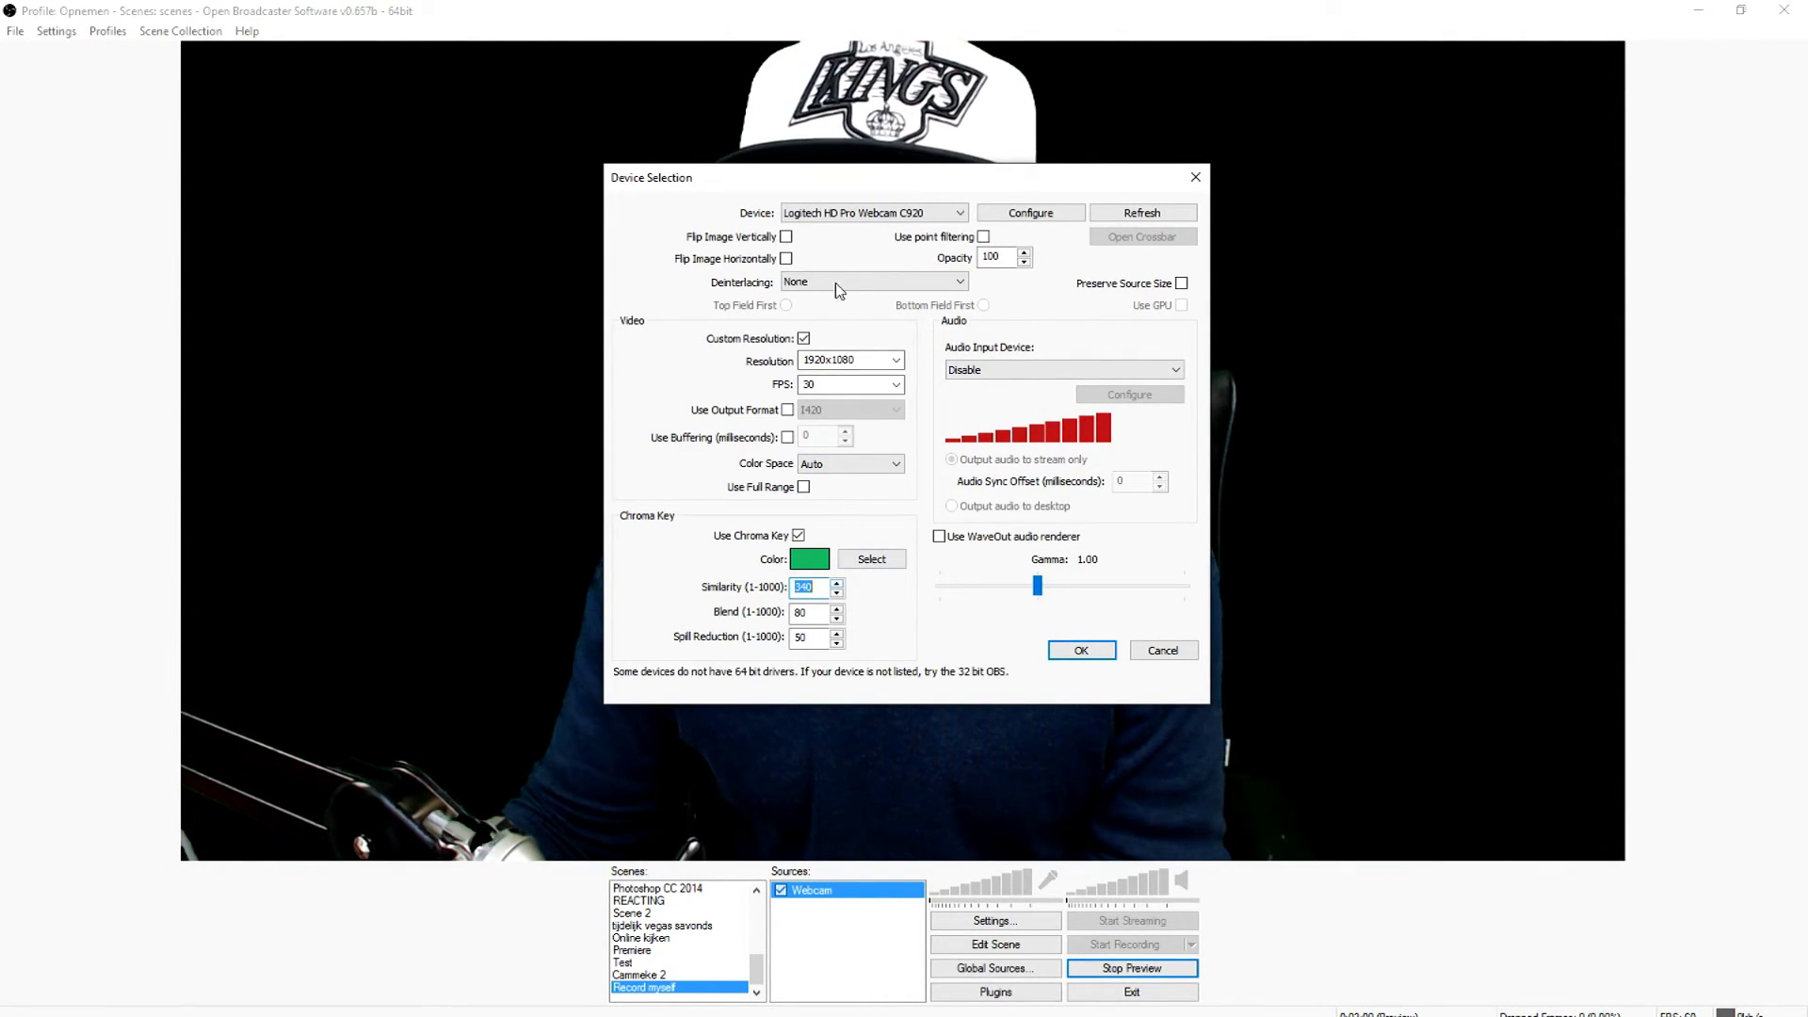
{"action": "left_click_drag", "start_coordinate": [949, 184], "coordinate": [1506, 166]}
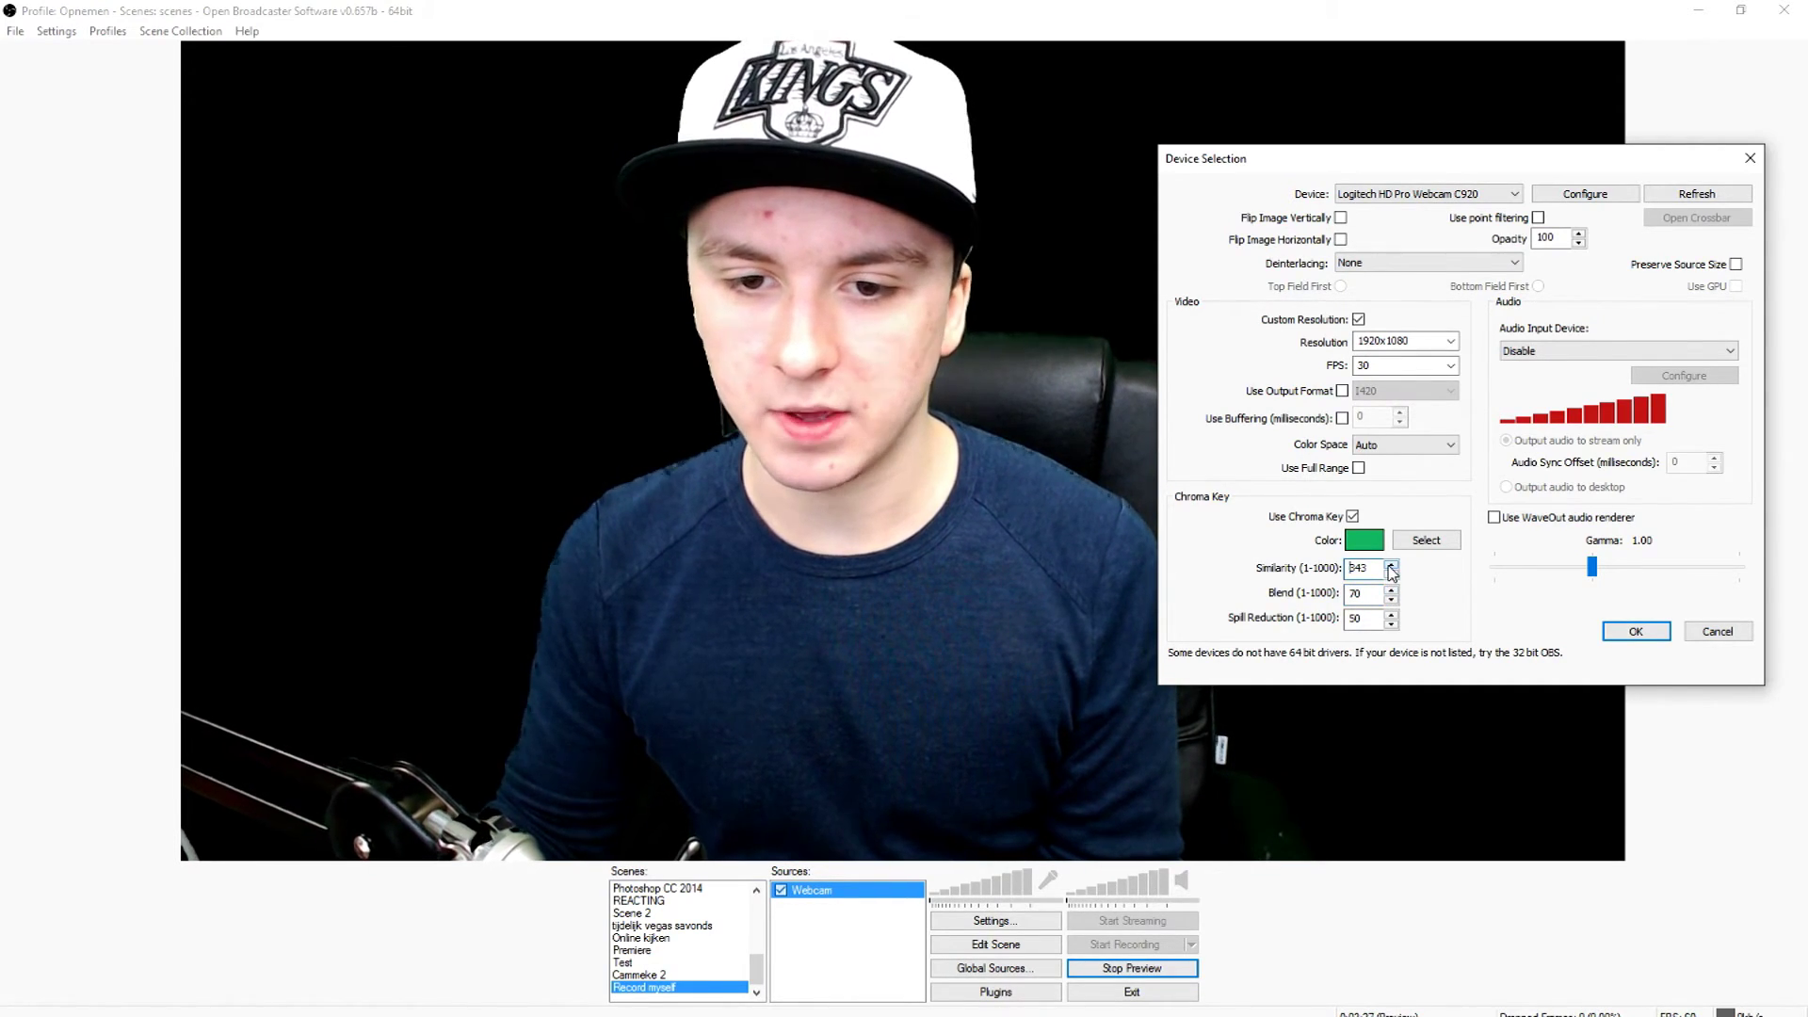
Step: Re-sample the green backdrop as key colour and fine-tune similarity to about 333
{"action": "left_click", "coordinate": [1391, 566]}
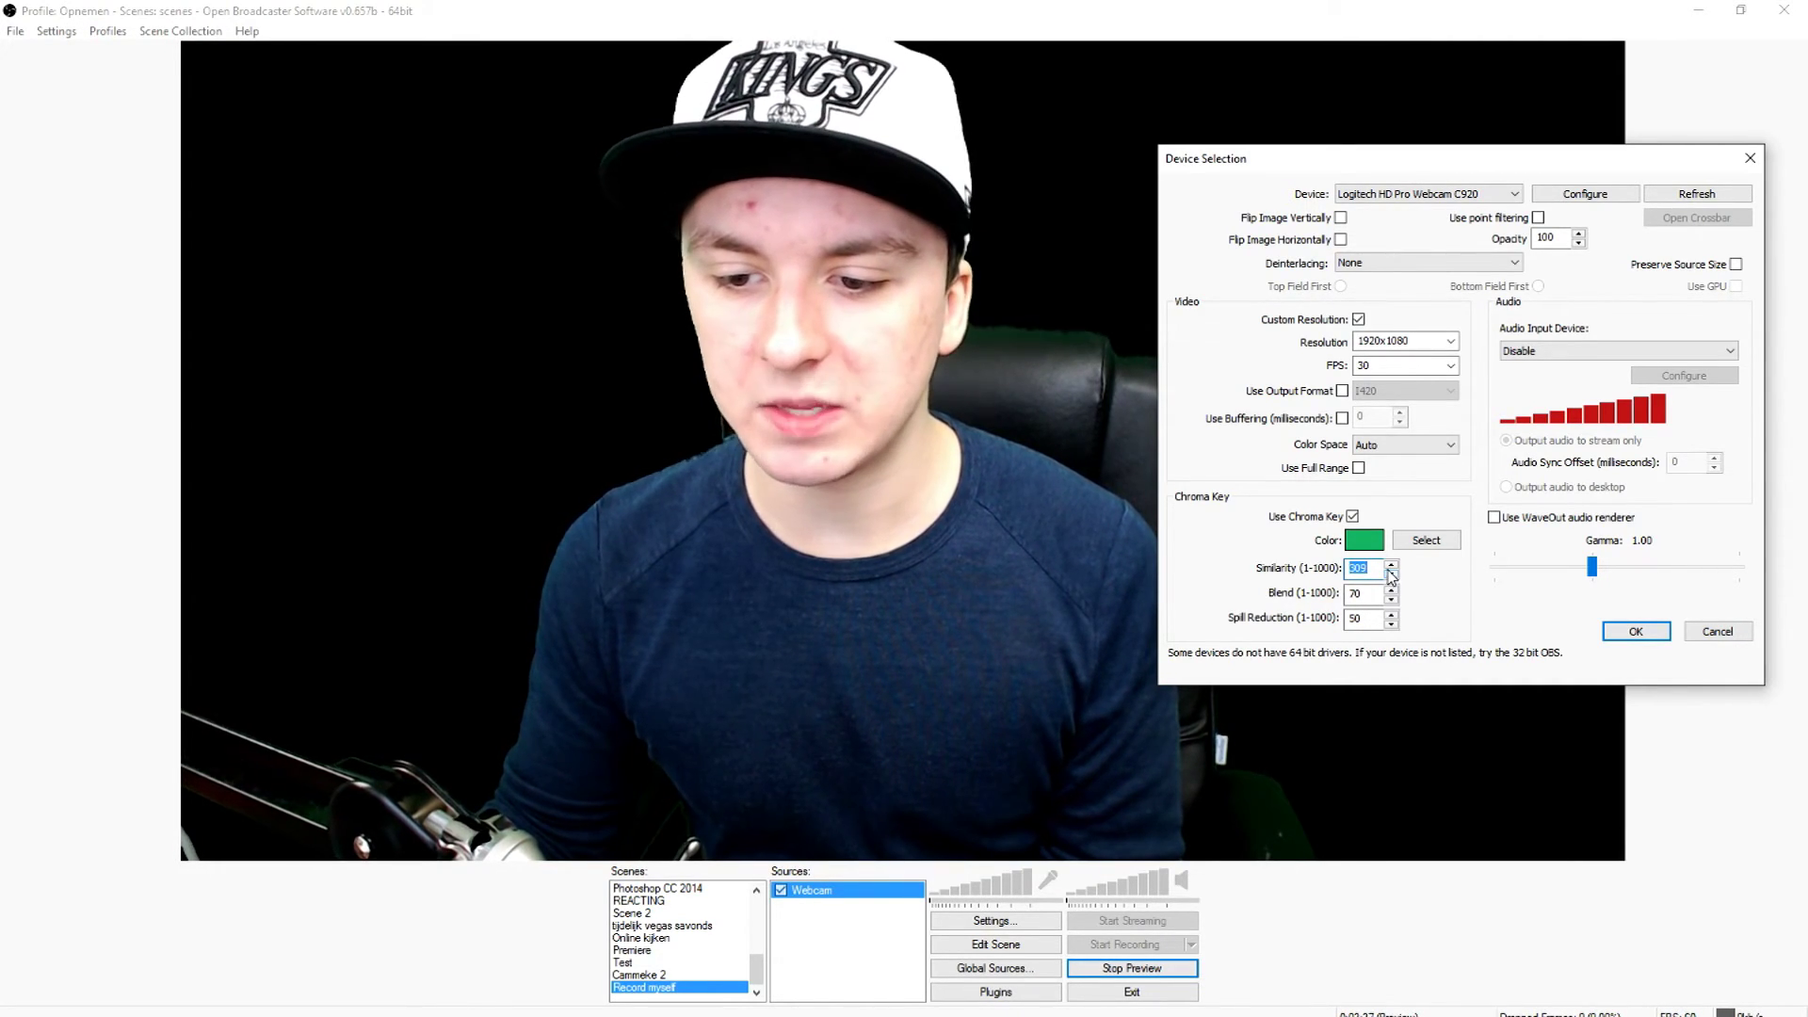
{"action": "left_click", "coordinate": [1411, 544]}
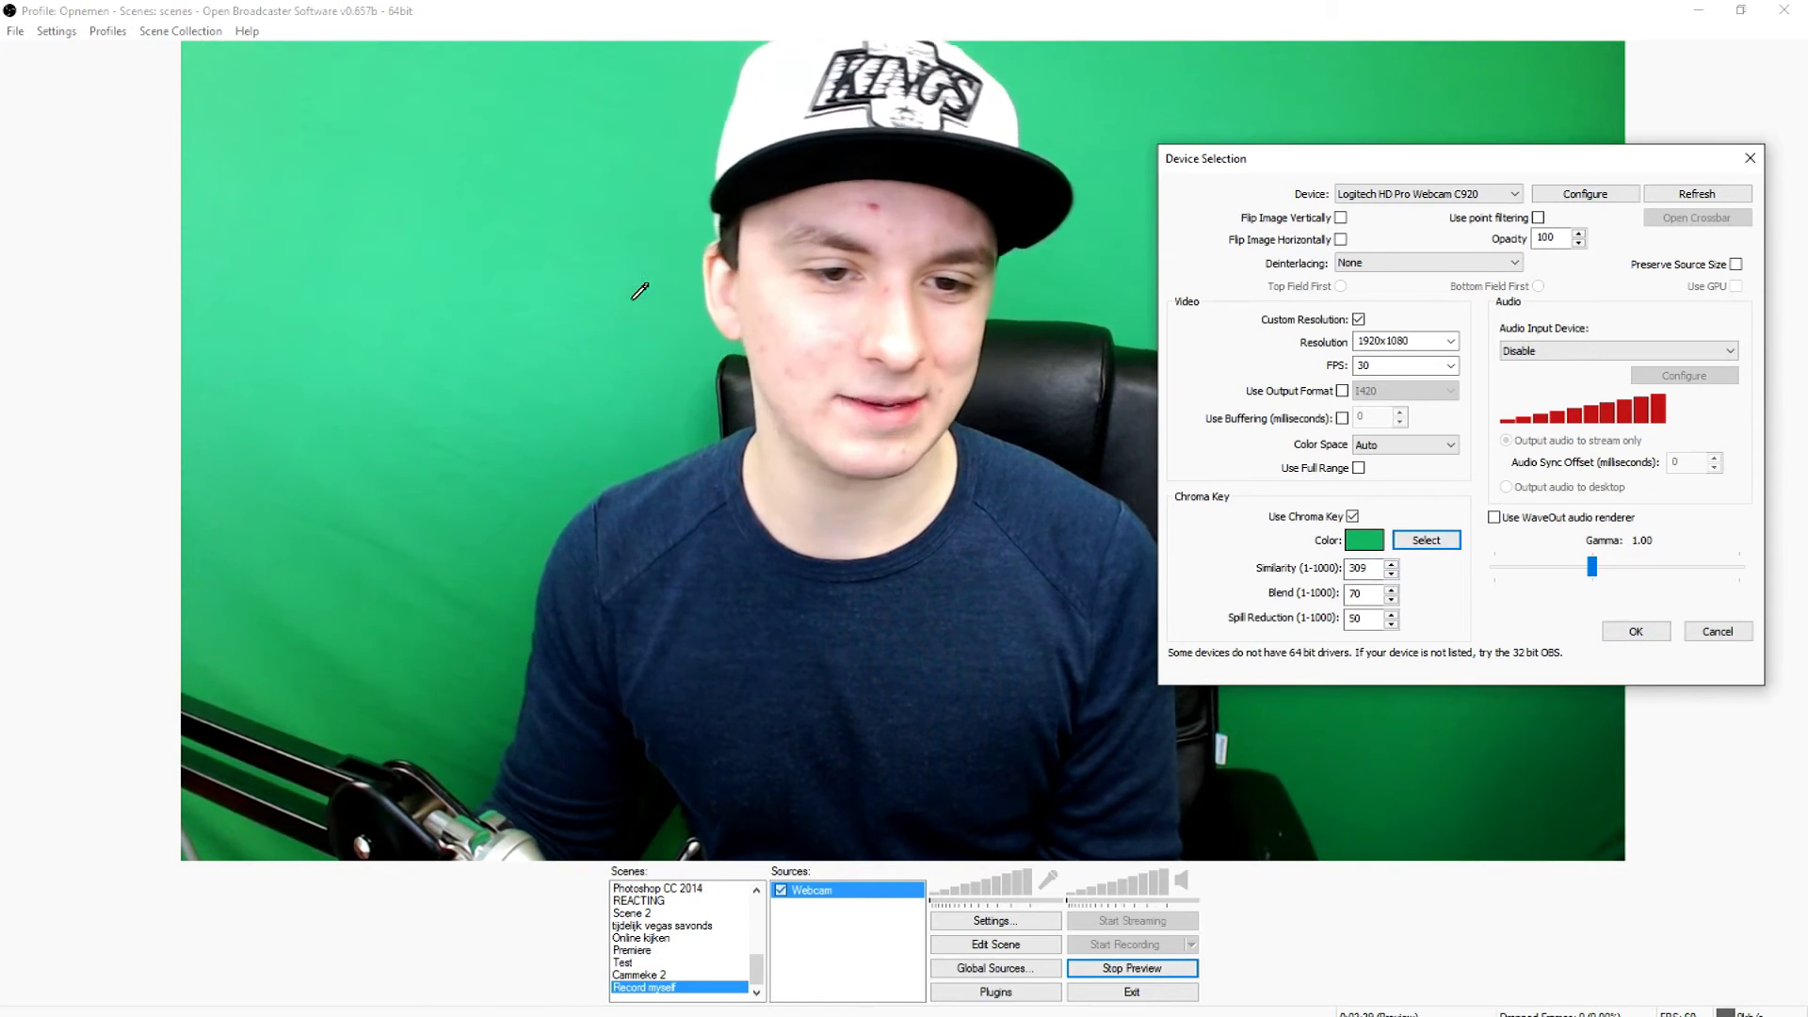
{"action": "left_click", "coordinate": [583, 369]}
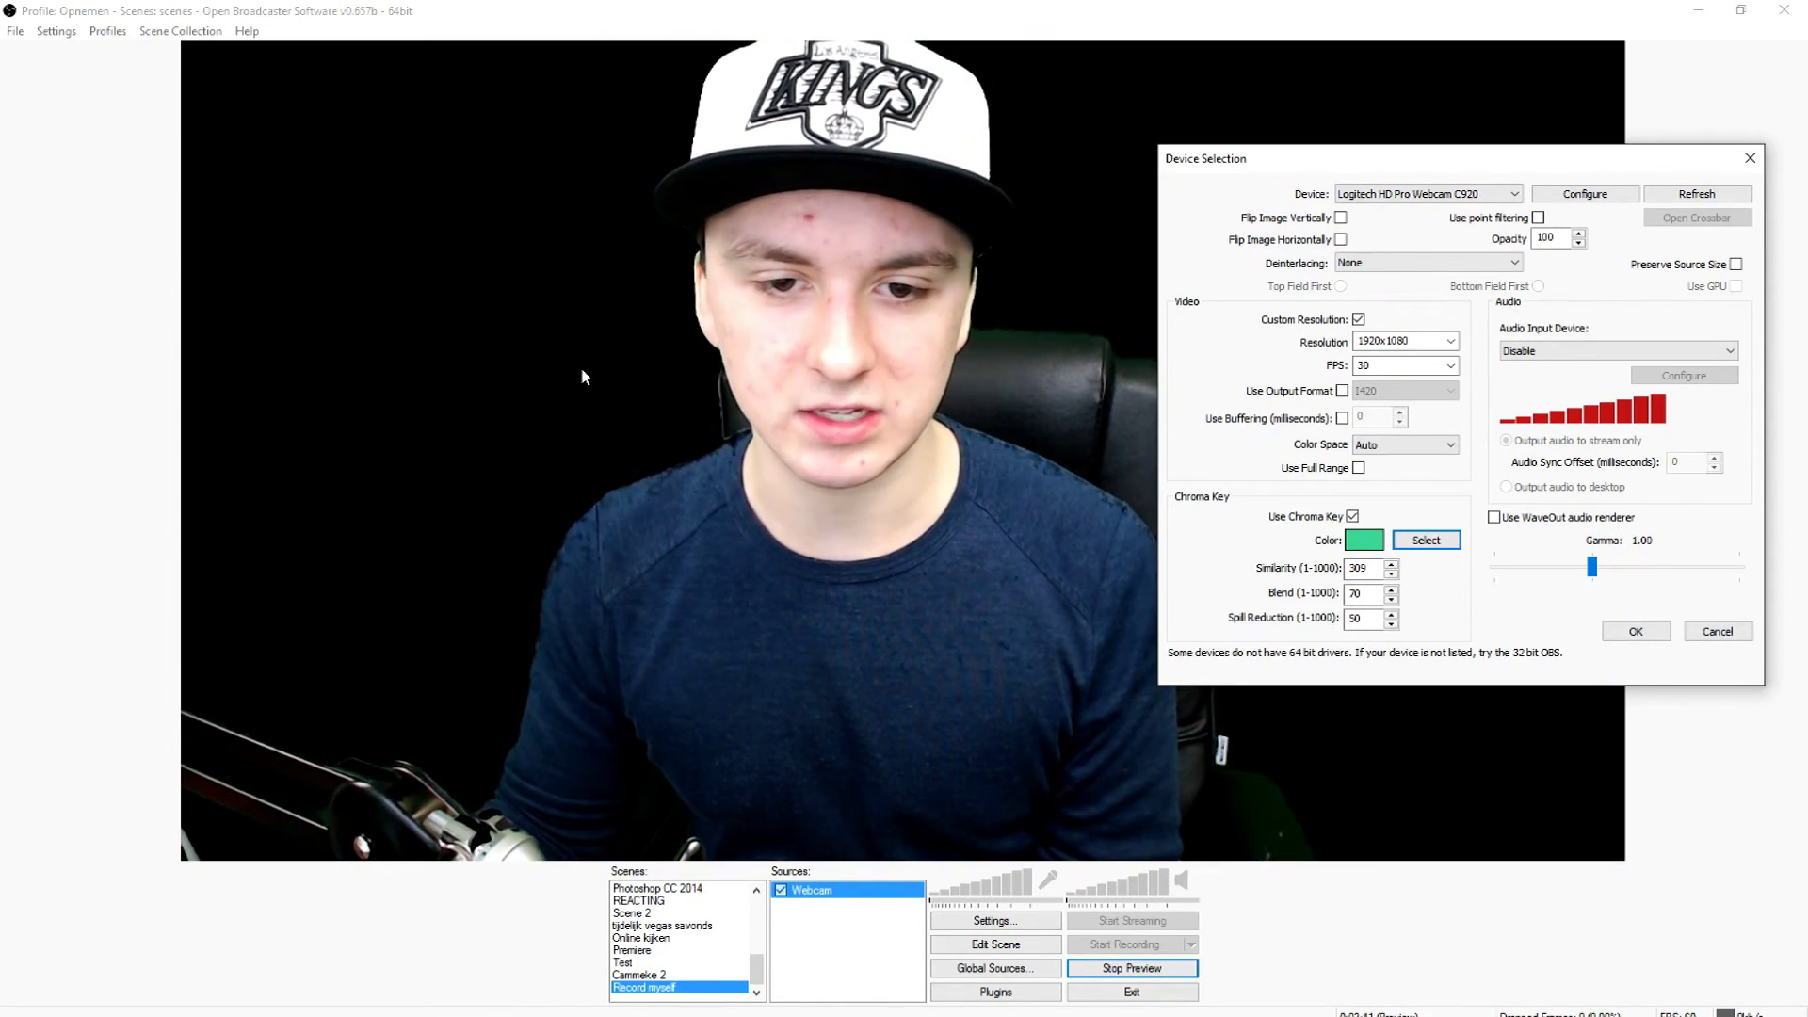
{"action": "left_click", "coordinate": [1391, 562]}
{"action": "left_click", "coordinate": [1392, 575]}
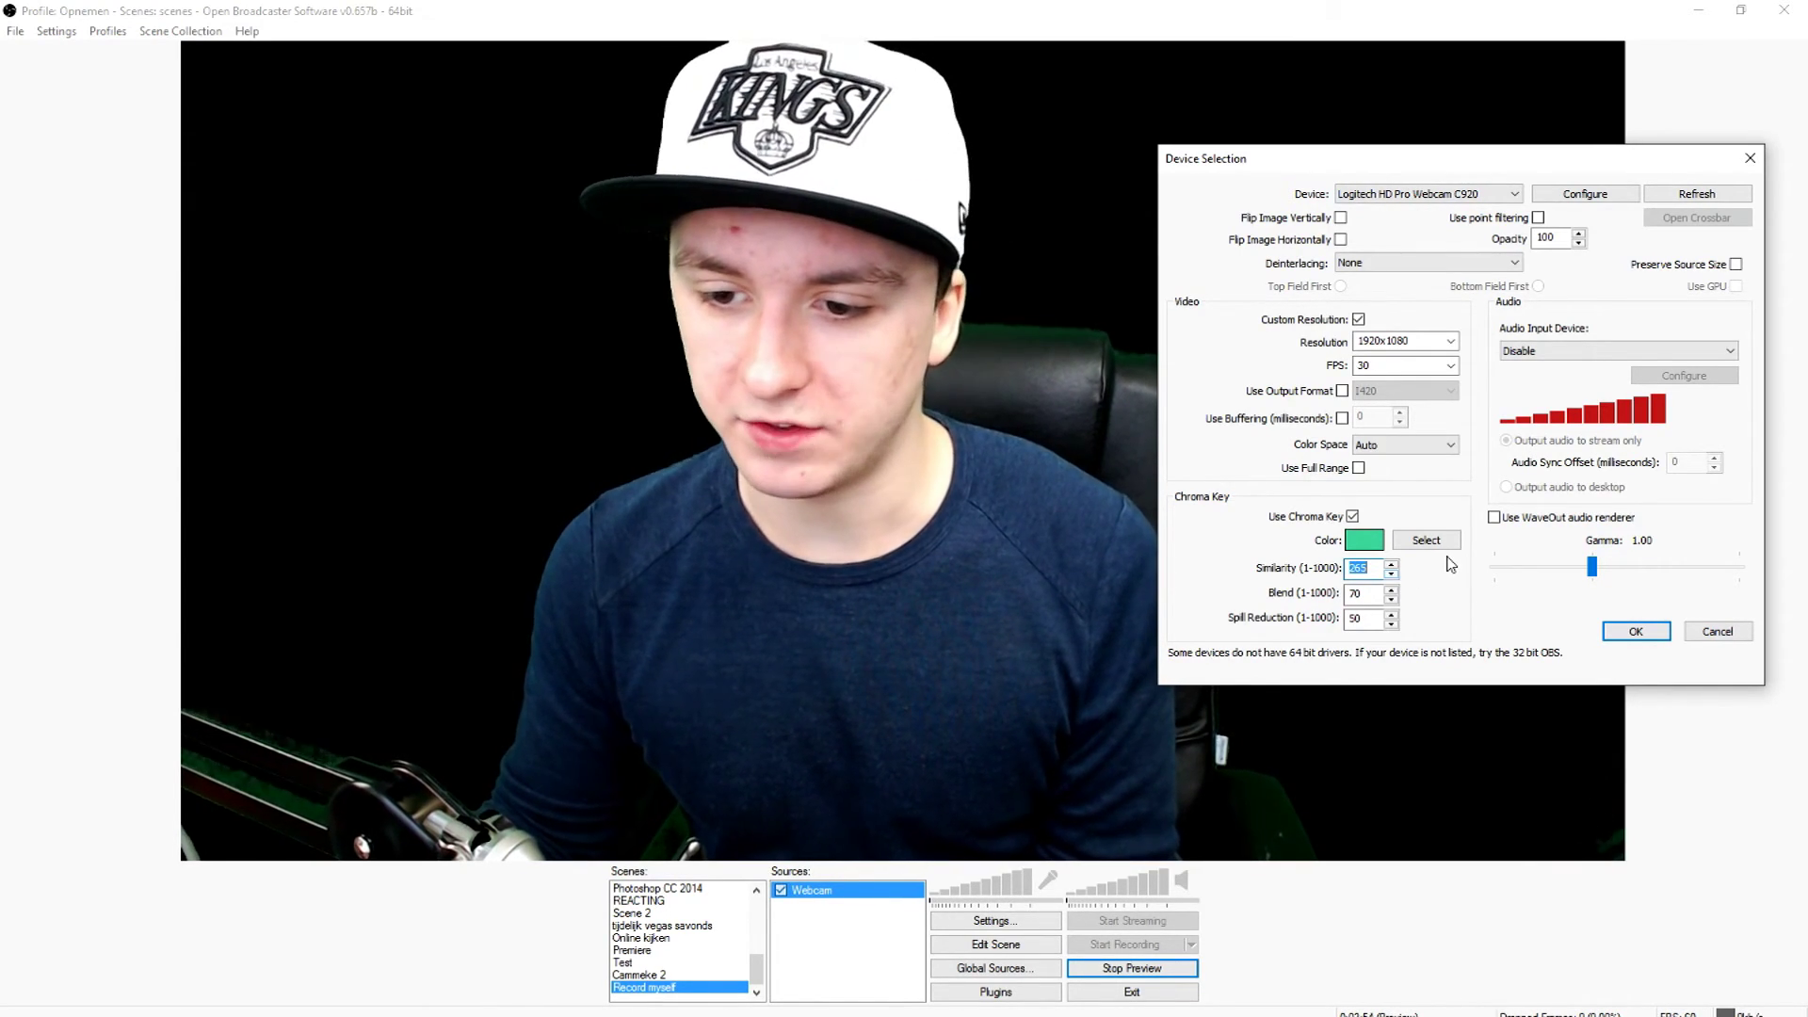
Step: Re-pick the green backdrop from the preview as the new chroma key colour
{"action": "left_click", "coordinate": [1353, 517]}
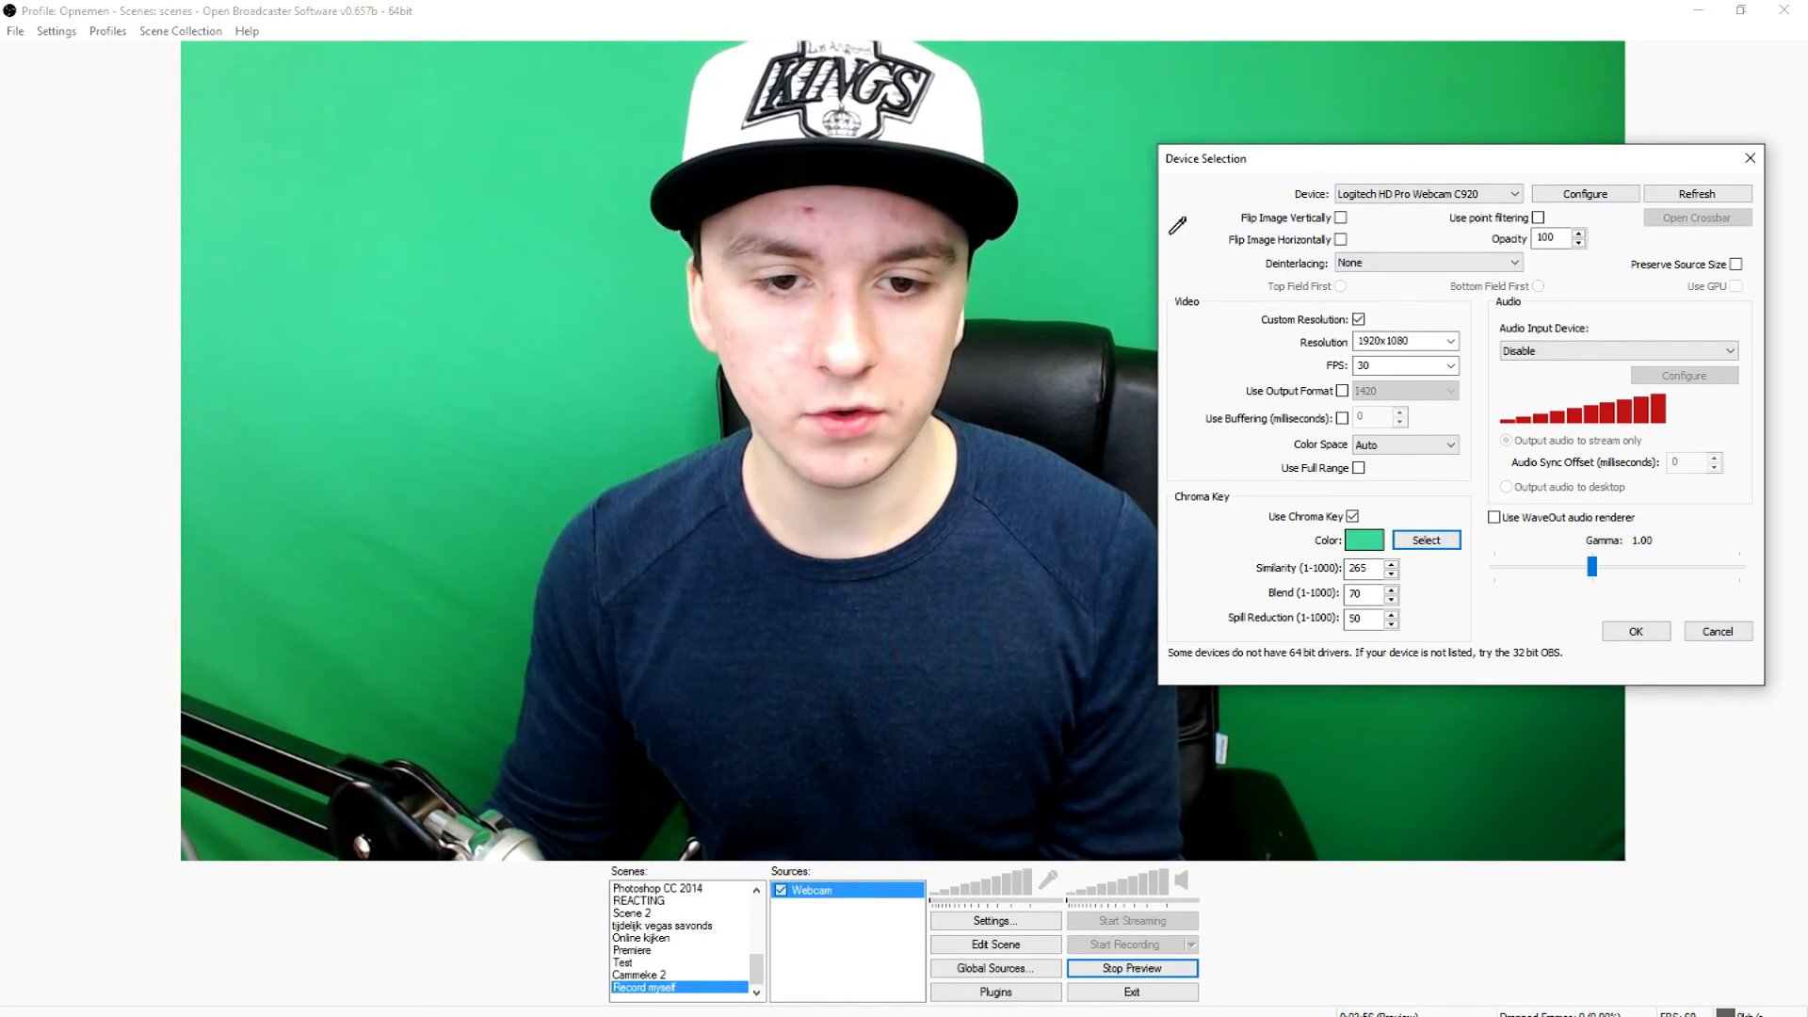
{"action": "left_click", "coordinate": [1411, 90]}
{"action": "left_click", "coordinate": [1392, 589]}
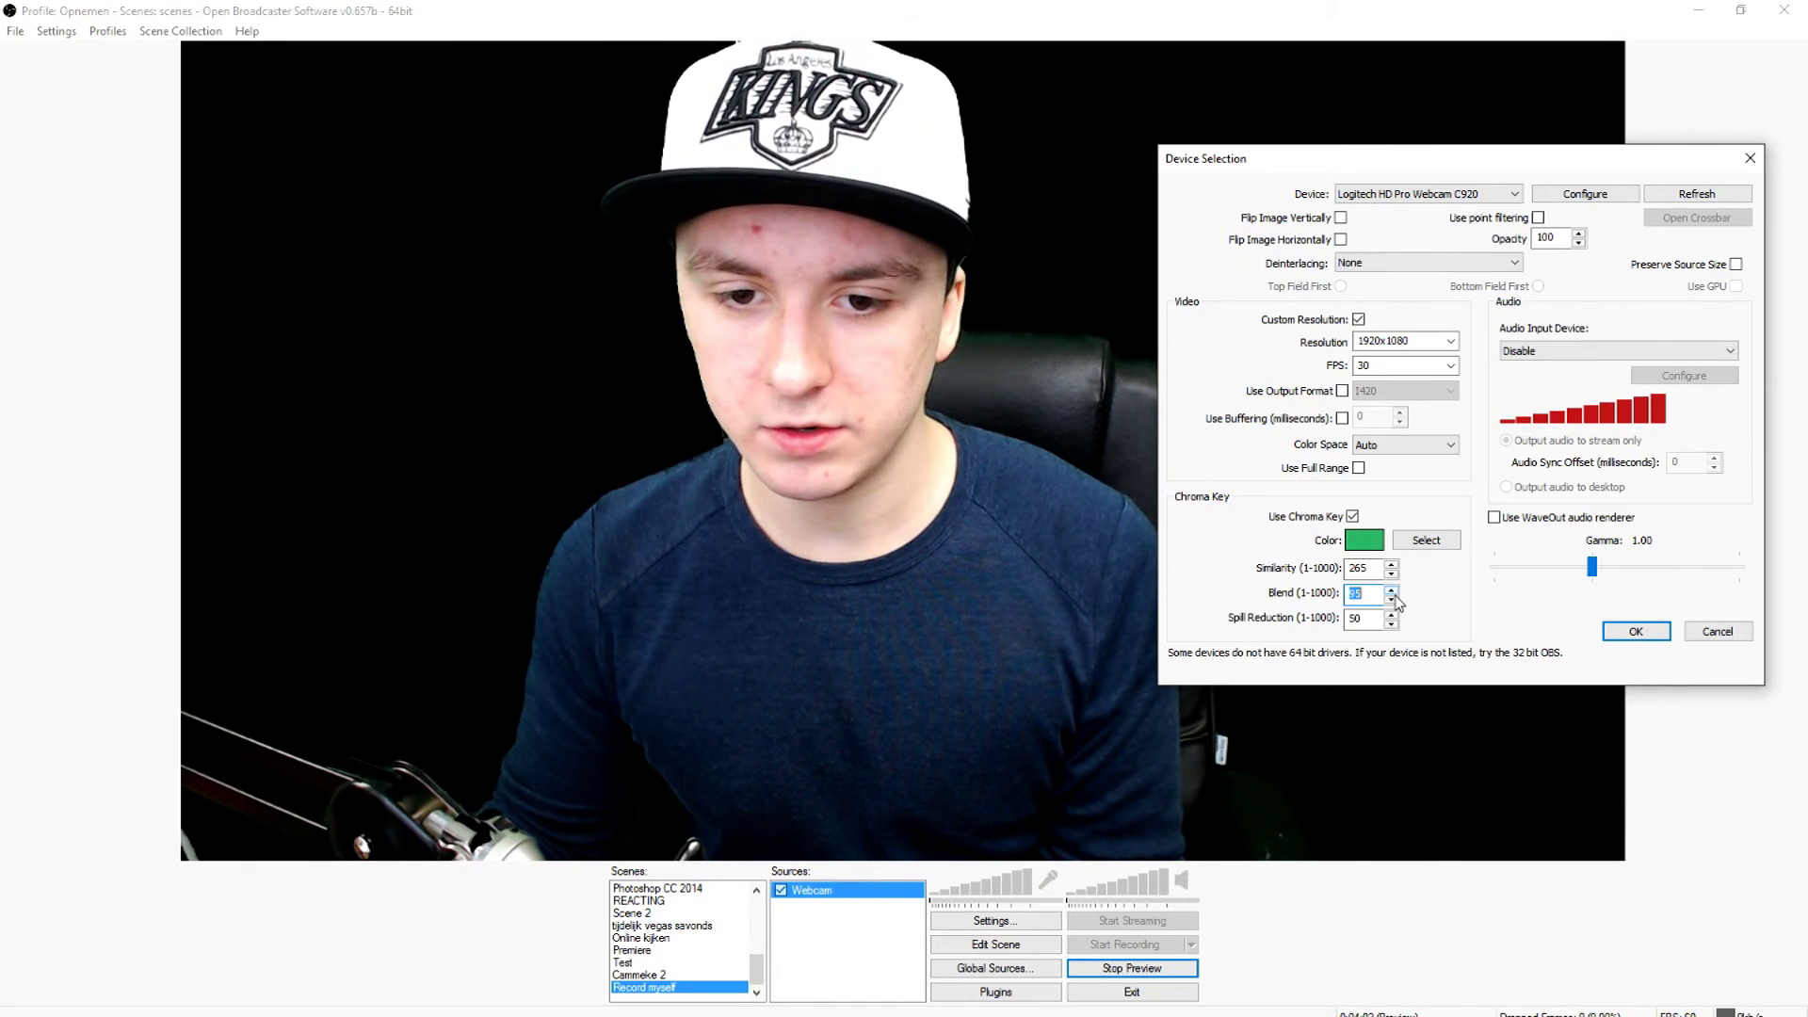
Step: Set the blend to 44, then toggle chroma keying off and on to compare
{"action": "left_click", "coordinate": [1391, 590]}
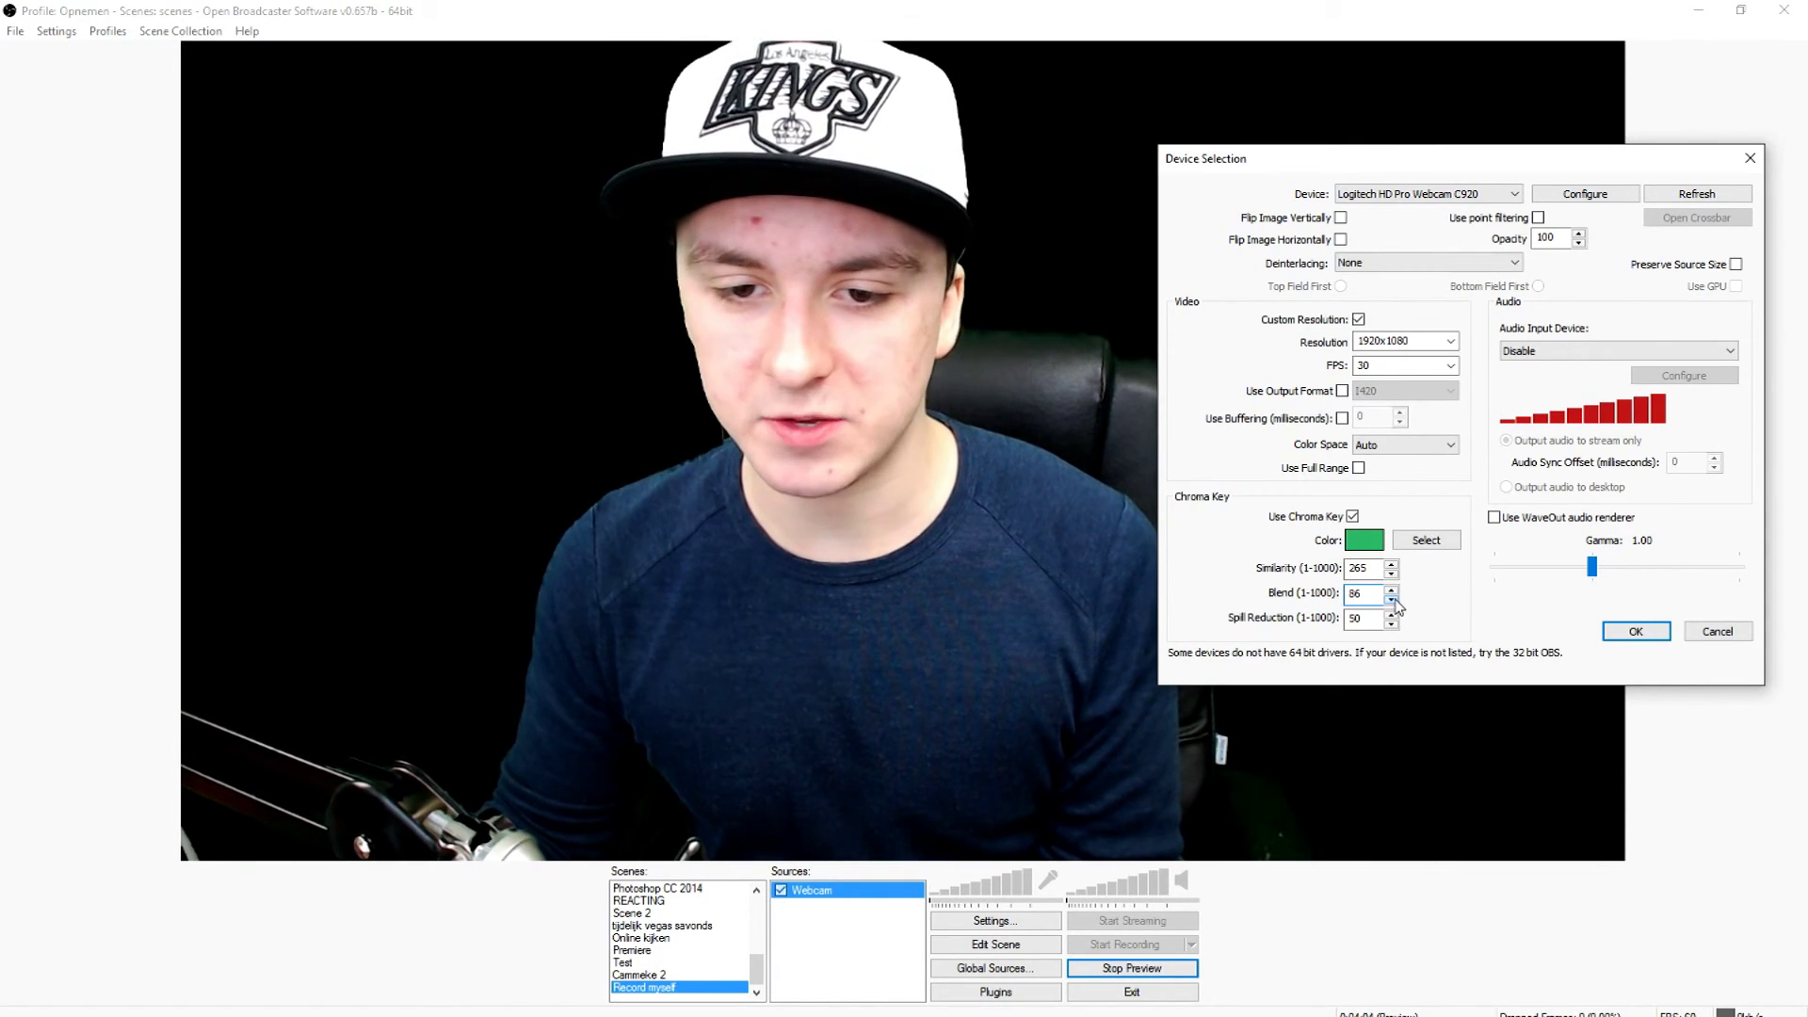
{"action": "left_click", "coordinate": [1391, 598]}
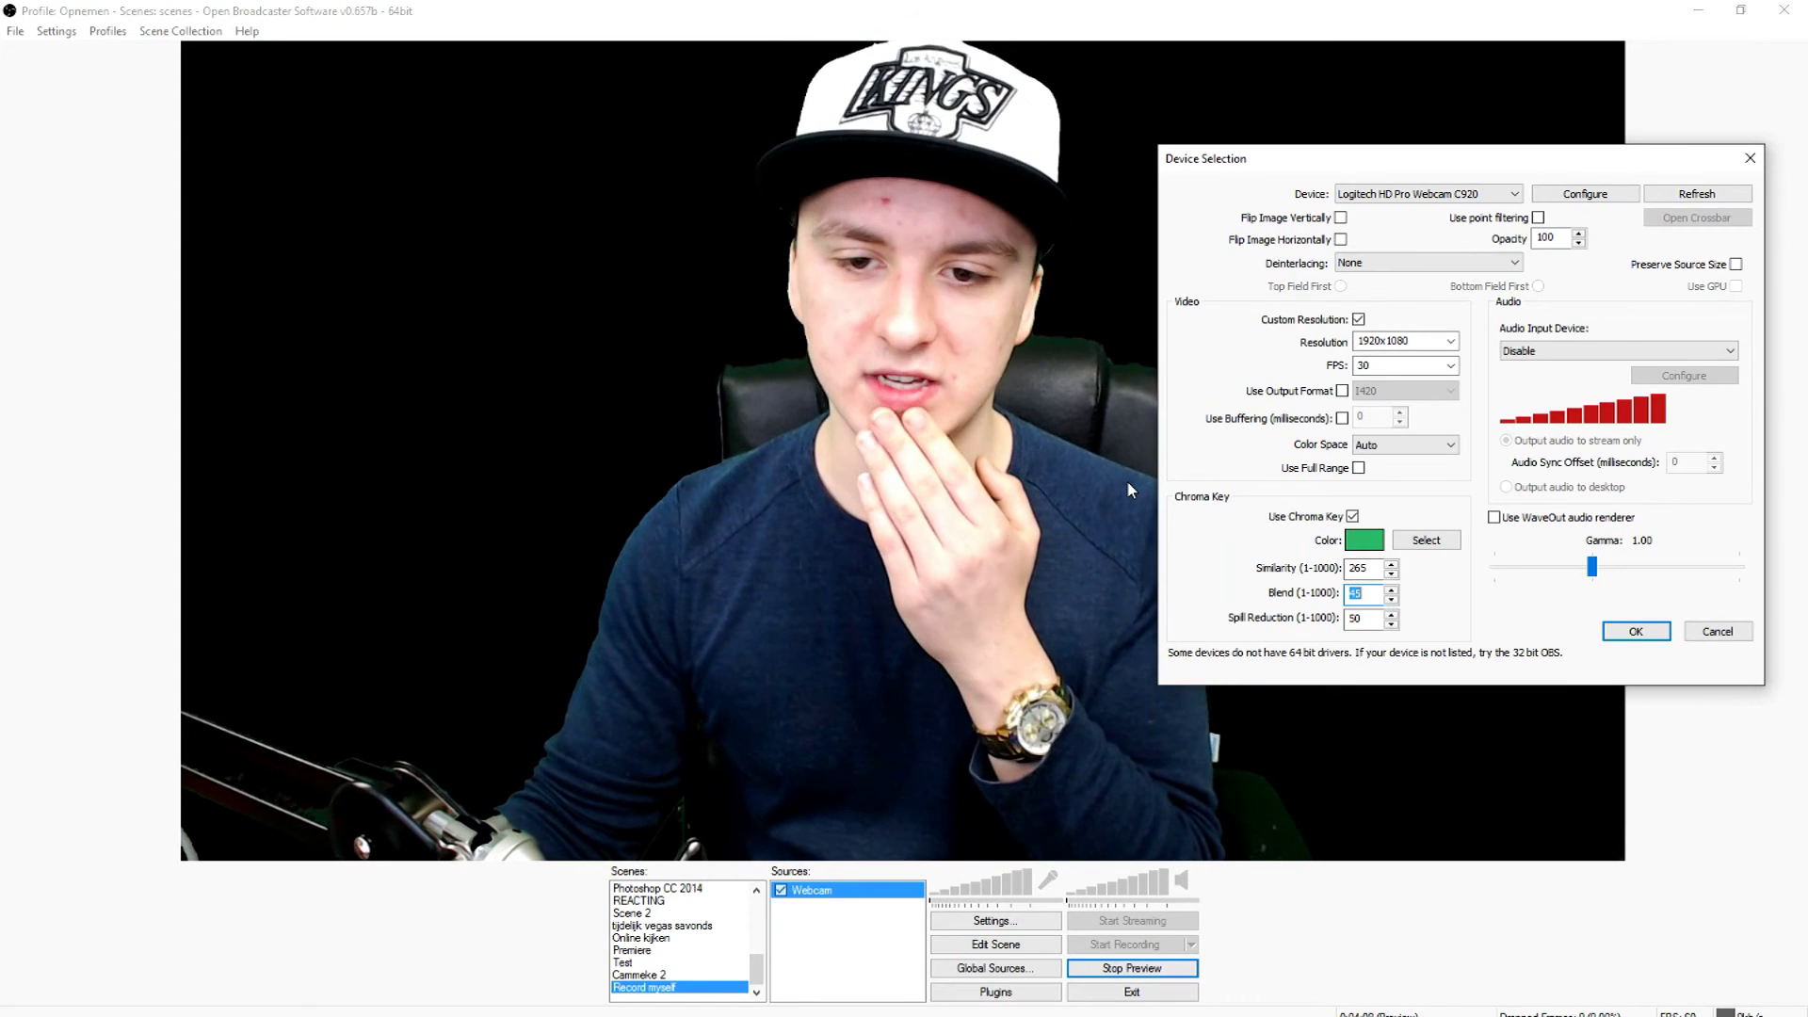
{"action": "left_click", "coordinate": [1390, 599]}
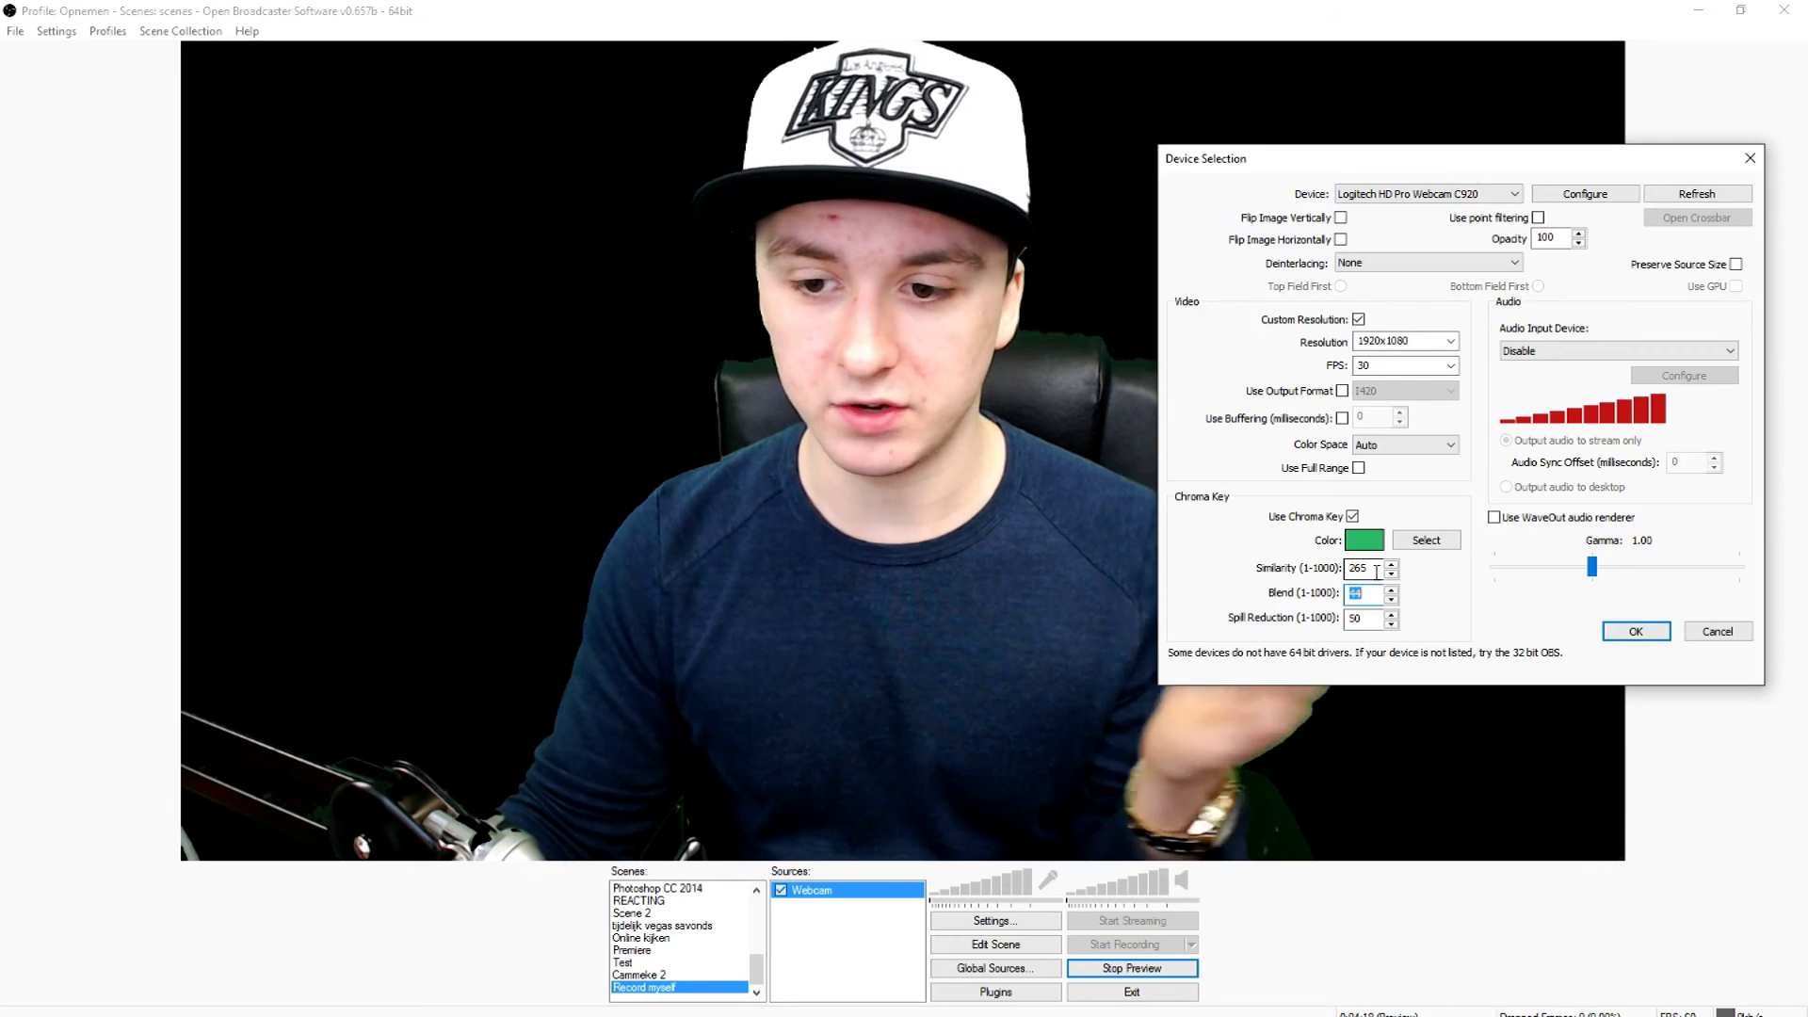
{"action": "left_click", "coordinate": [1377, 572]}
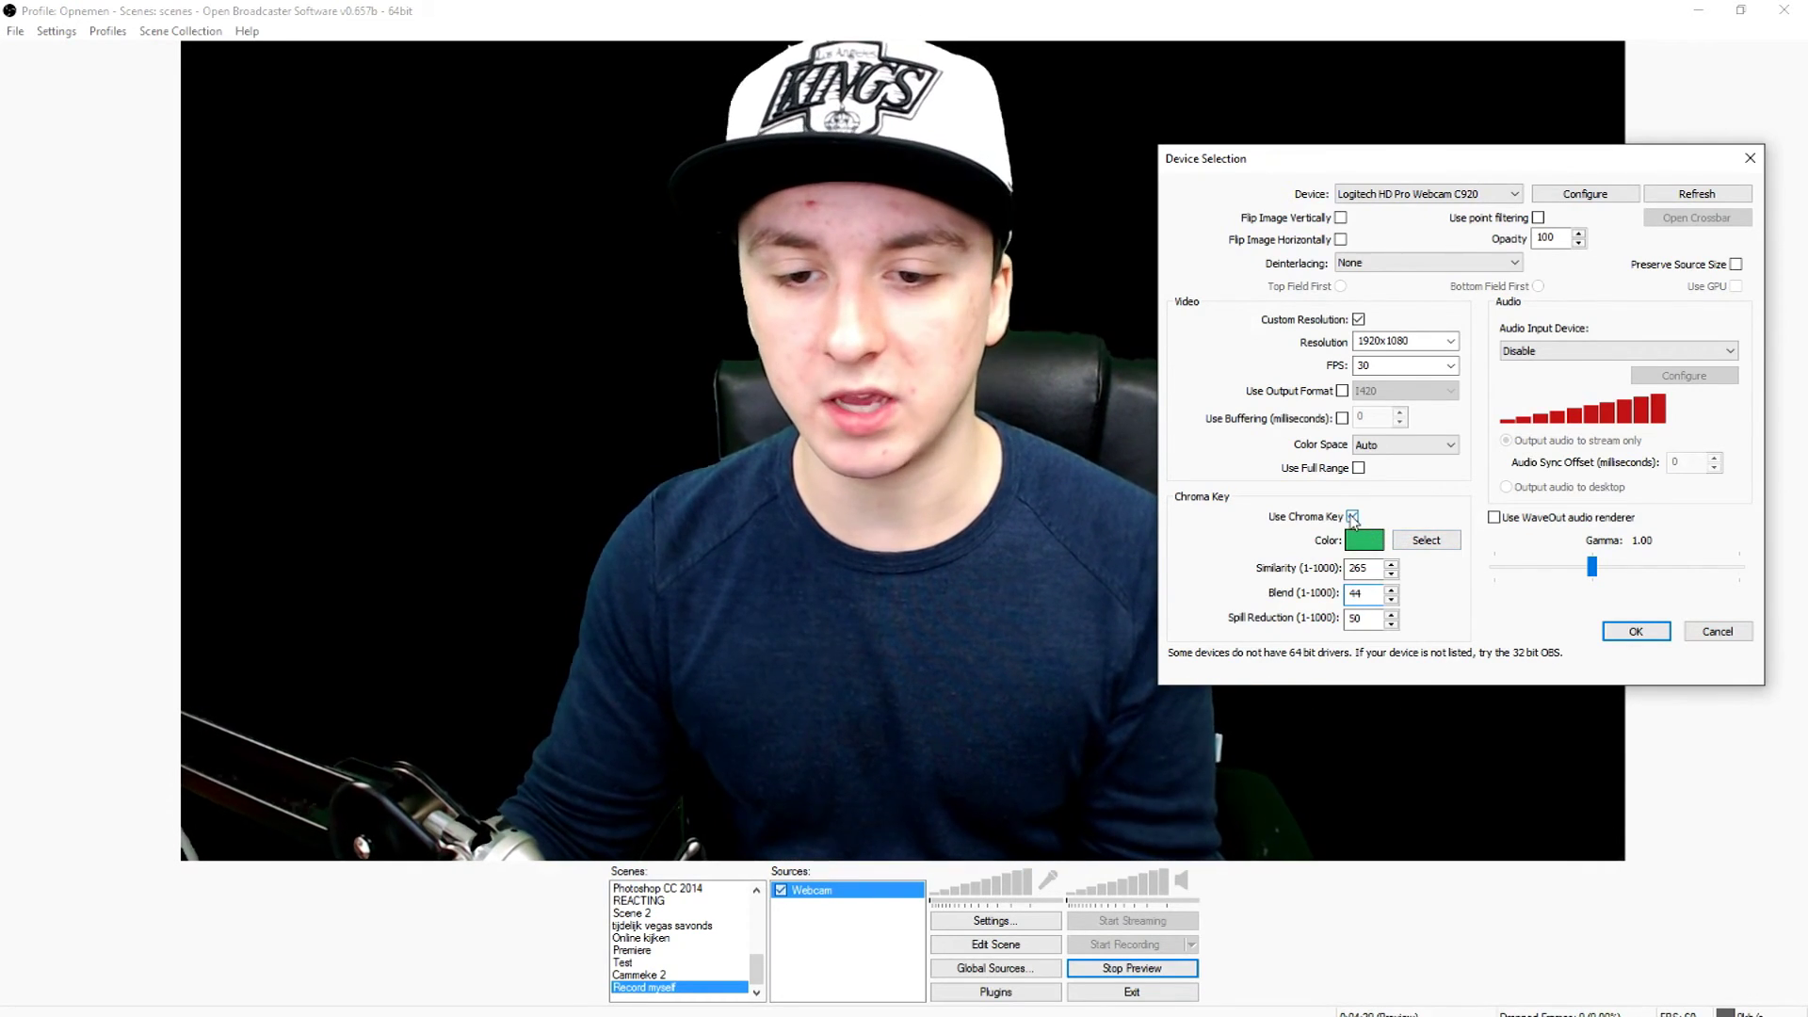
{"action": "left_click", "coordinate": [1352, 517]}
{"action": "left_click", "coordinate": [1352, 517]}
{"action": "left_click_drag", "start_coordinate": [1224, 159], "coordinate": [656, 181]}
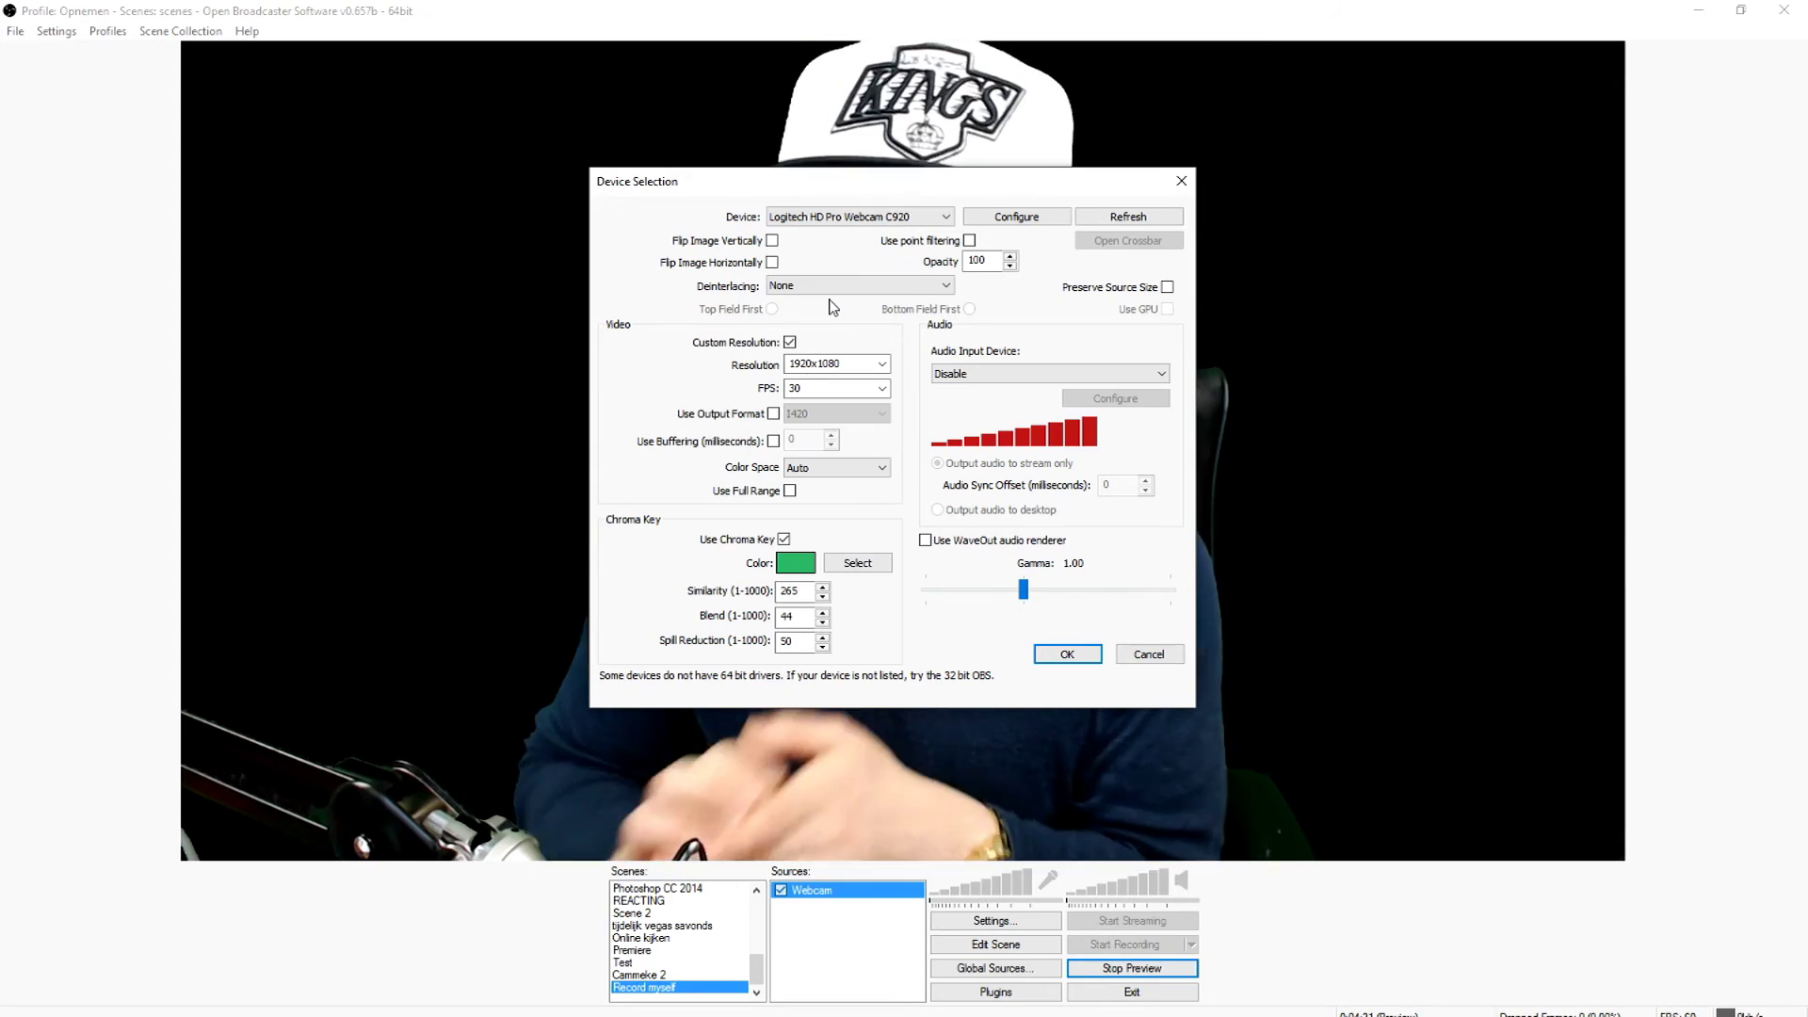
{"action": "key", "text": "Return"}
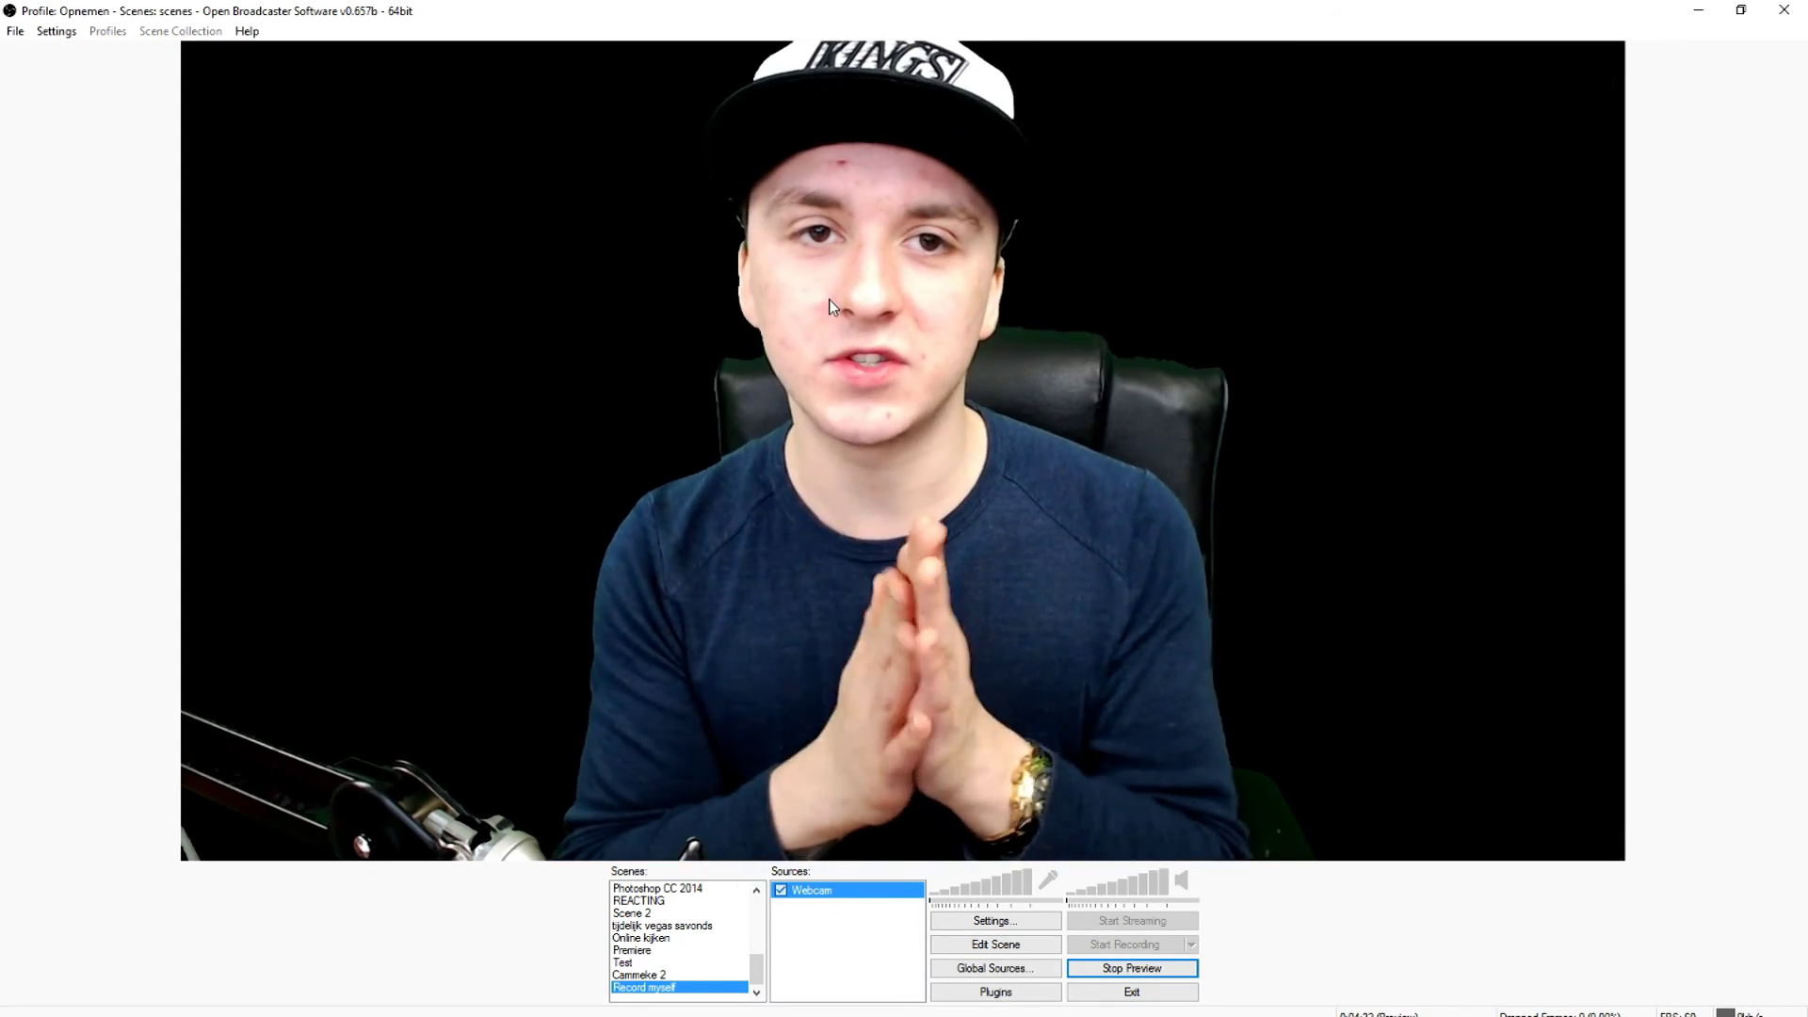